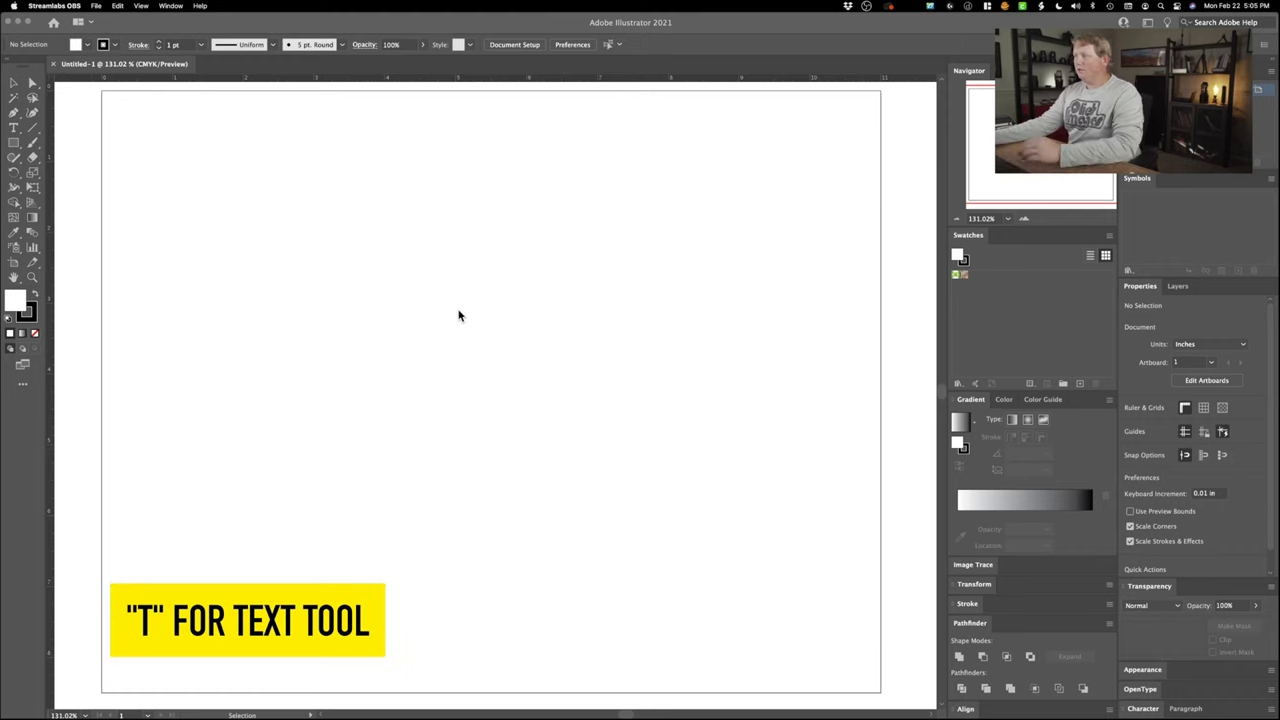
- Type "My Dog's" near the artboard's upper left and scale it up to about 108 pt
{"action": "left_click", "coordinate": [453, 298]}
{"action": "key", "text": "t"}
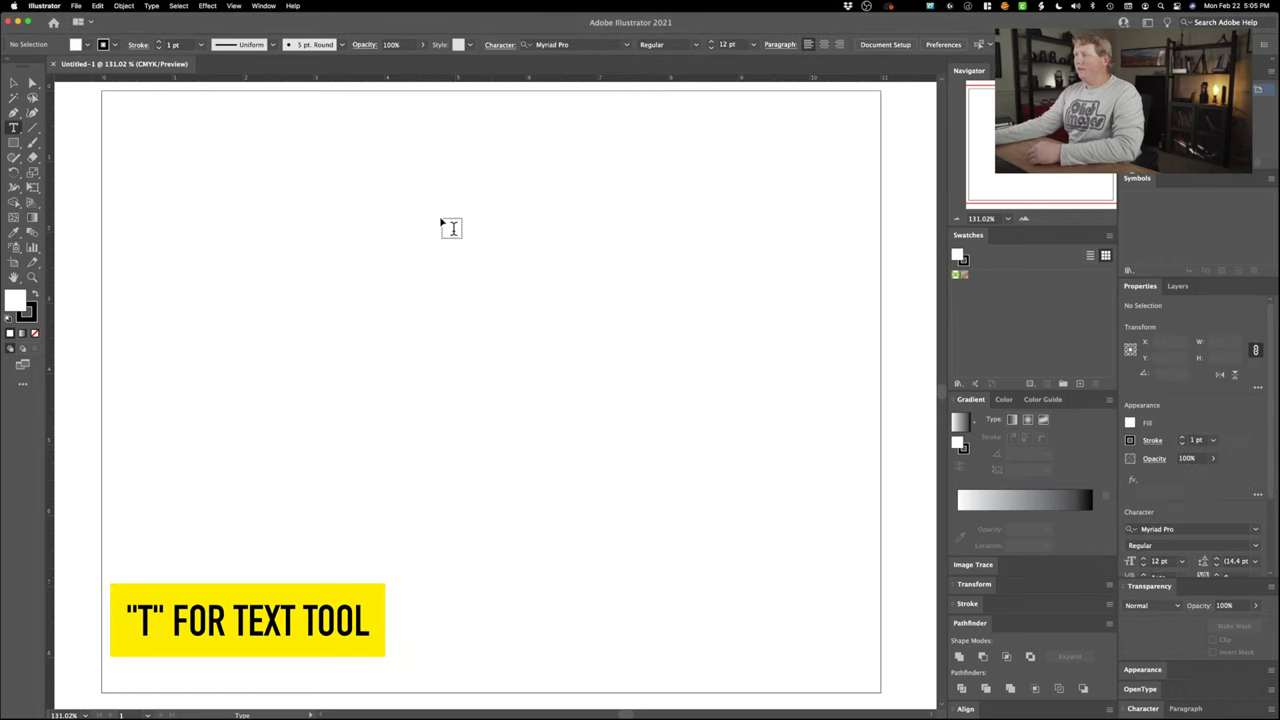
{"action": "left_click", "coordinate": [336, 236]}
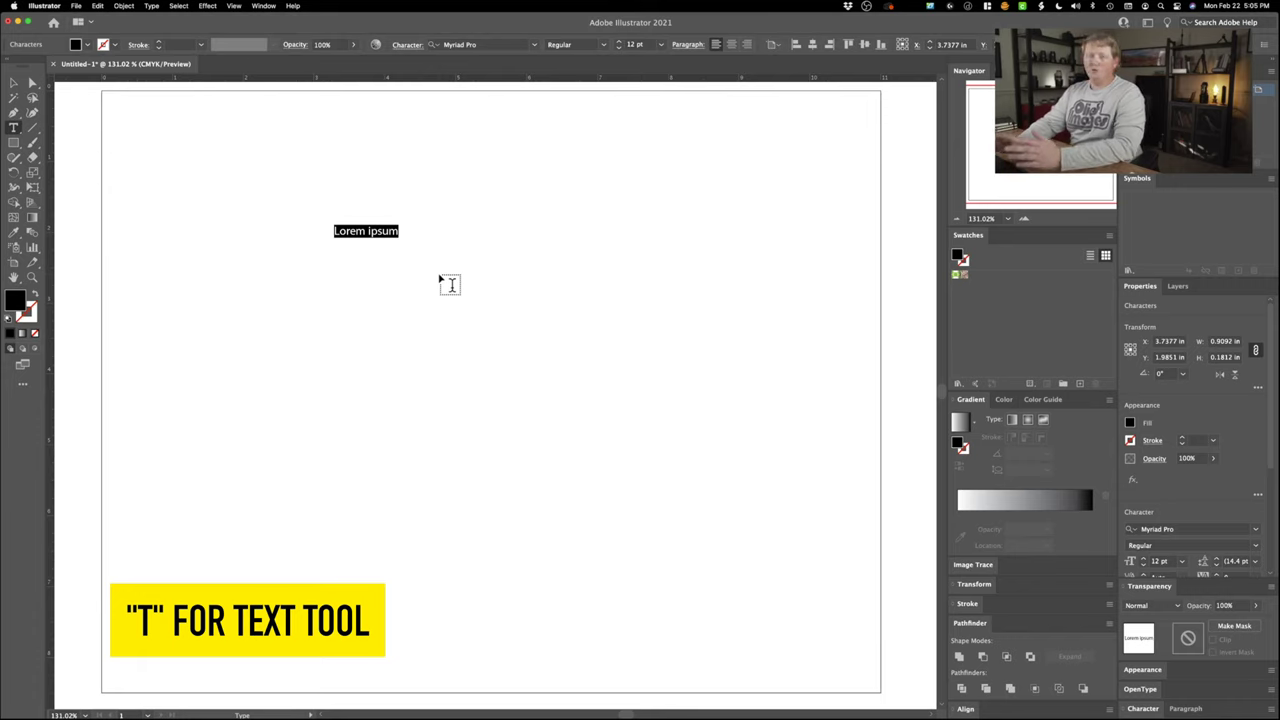
{"action": "type", "text": "My Dog’s"}
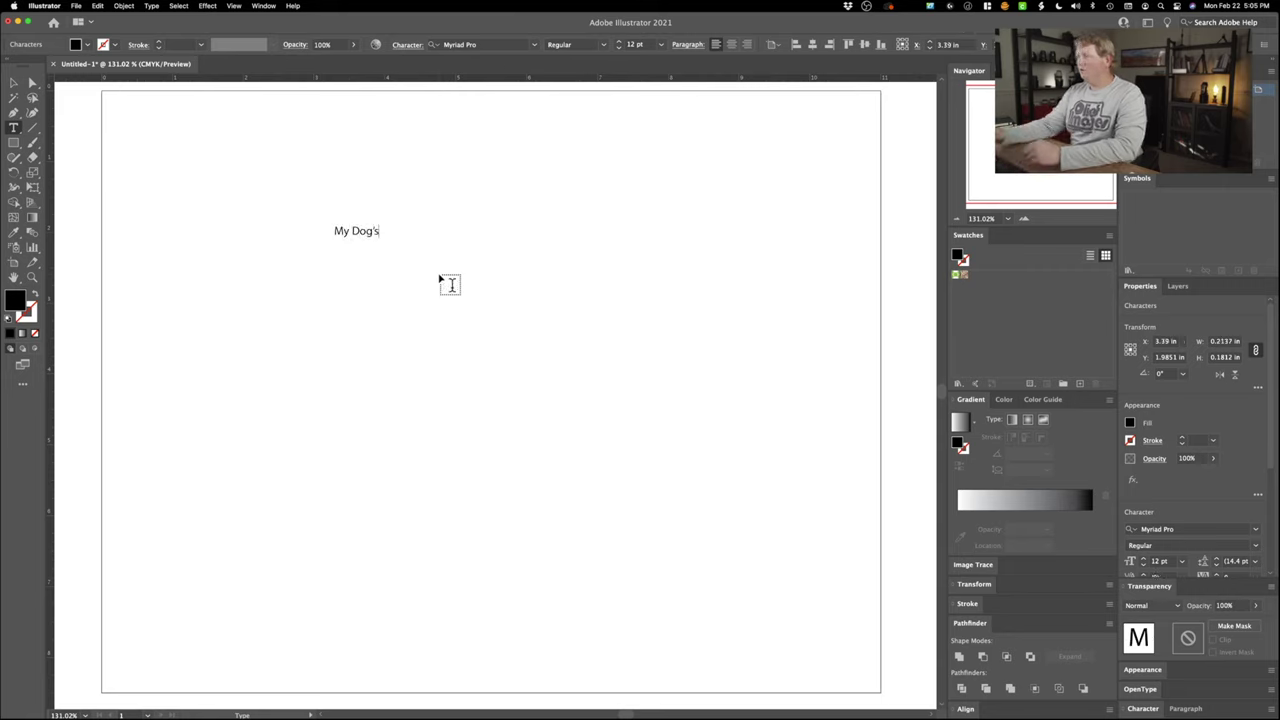
{"action": "left_click", "coordinate": [14, 83]}
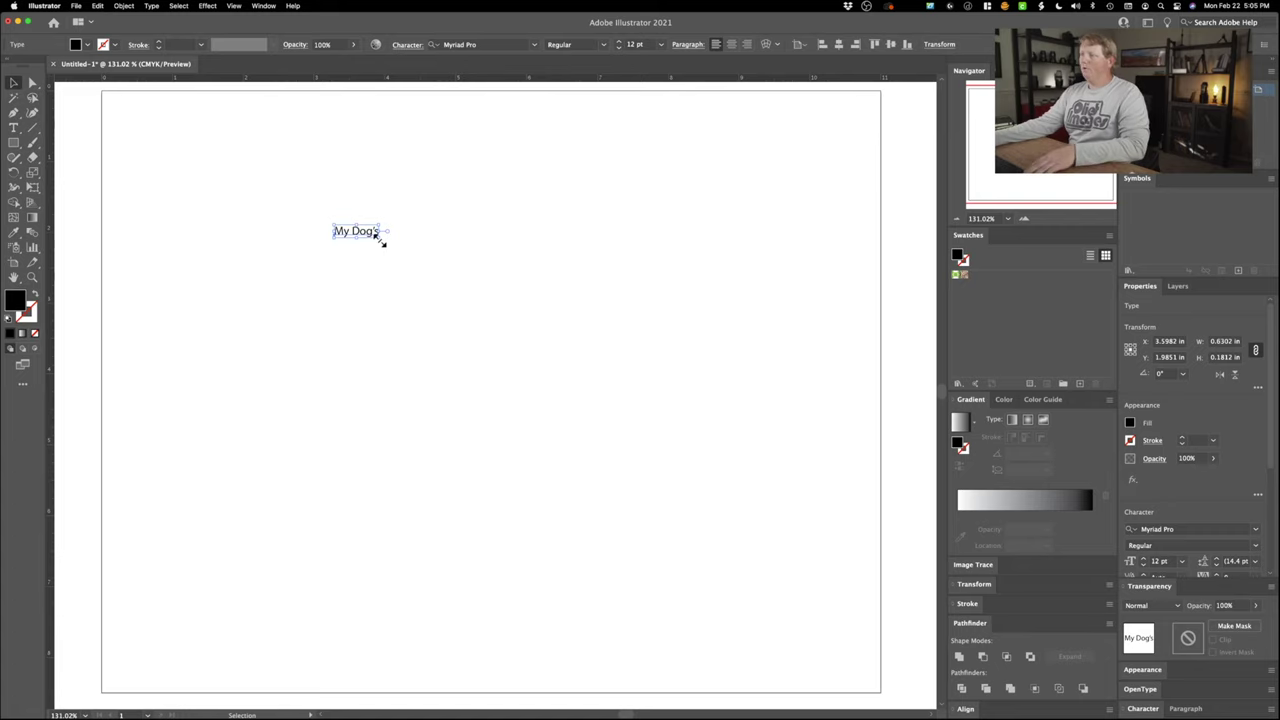
{"action": "left_click_drag", "start_coordinate": [381, 241], "coordinate": [559, 368]}
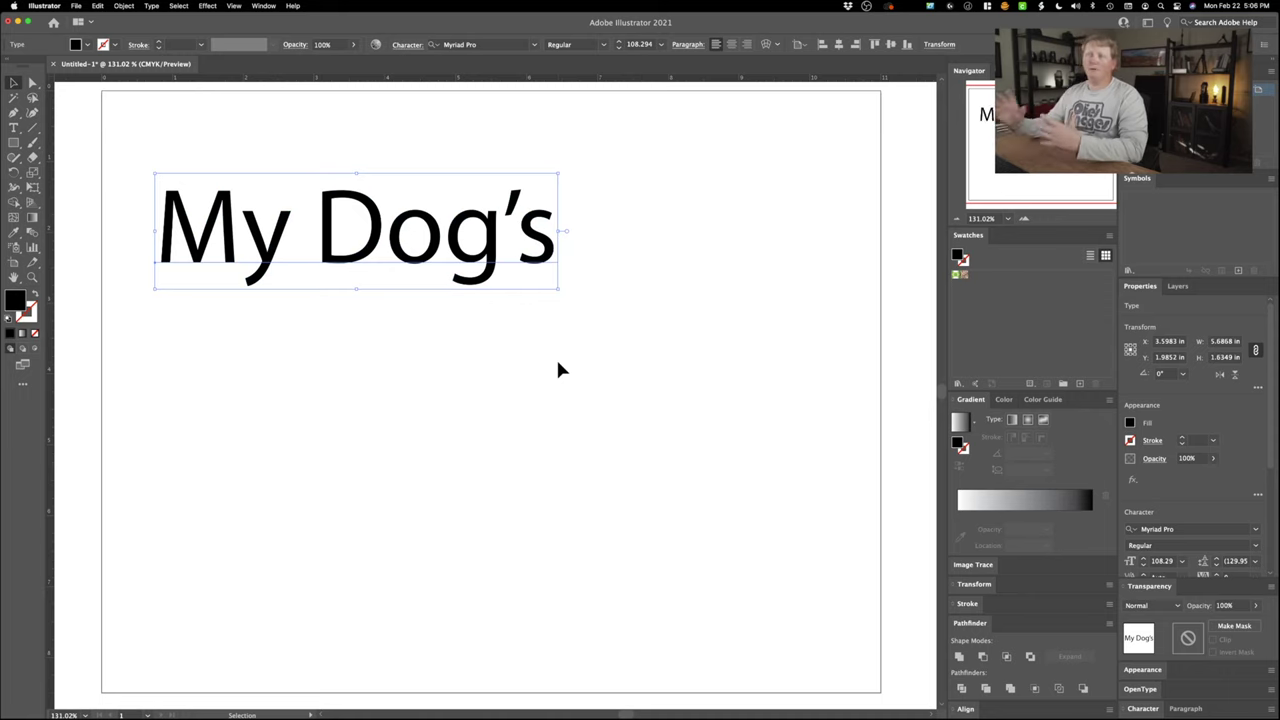
- Change the lettering's font to Heinberg Rounded
{"action": "left_click_drag", "start_coordinate": [490, 263], "coordinate": [451, 262]}
{"action": "left_click", "coordinate": [536, 46]}
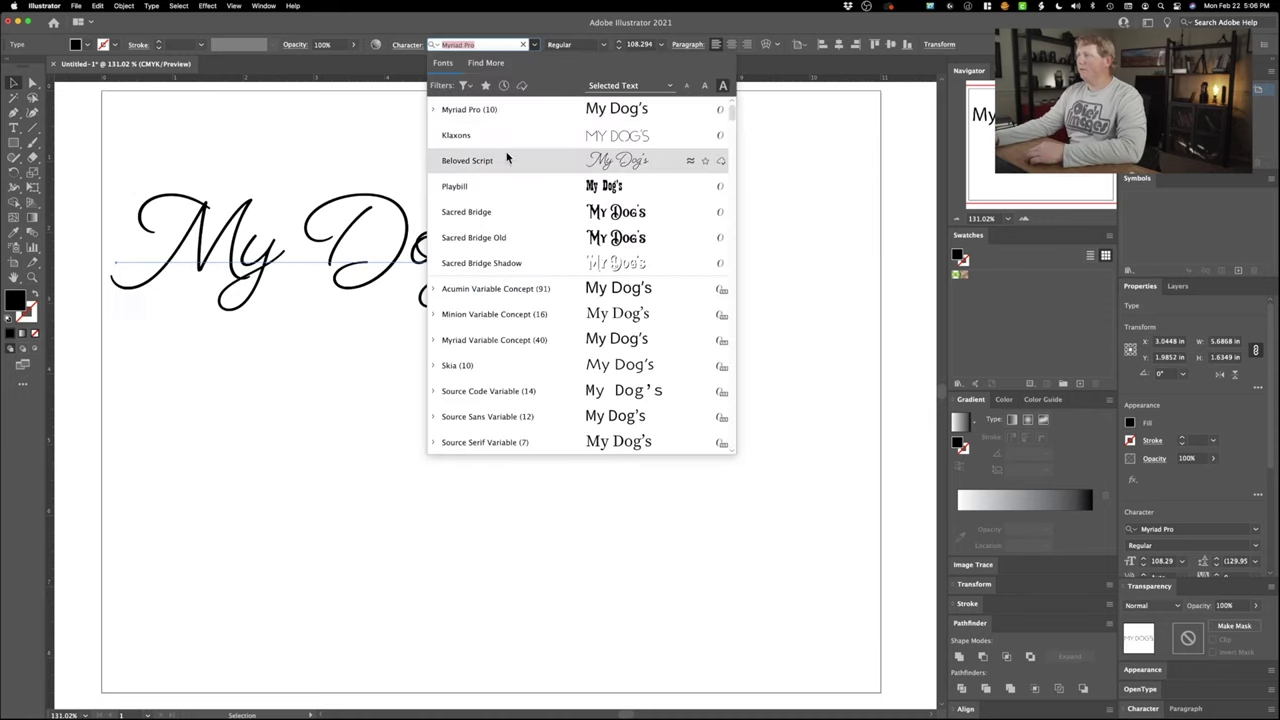
{"action": "scroll", "coordinate": [507, 166], "scroll_direction": "up", "scroll_amount": 2}
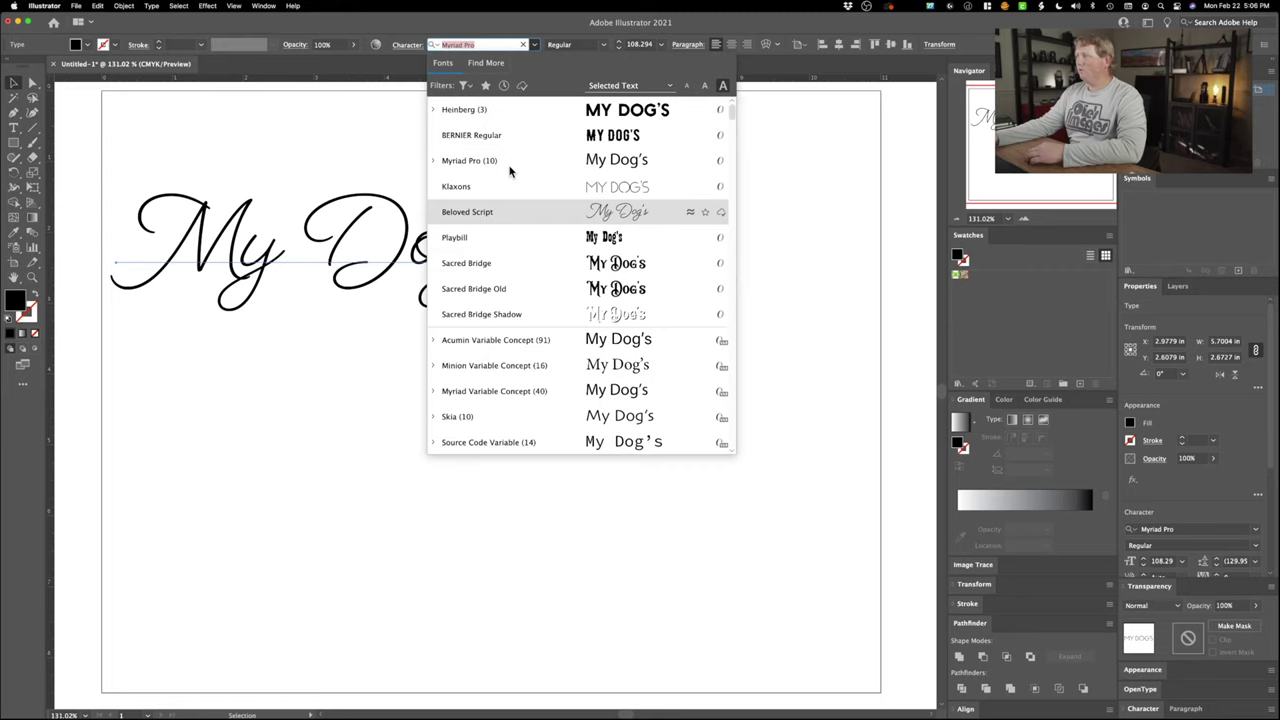
{"action": "left_click", "coordinate": [437, 111]}
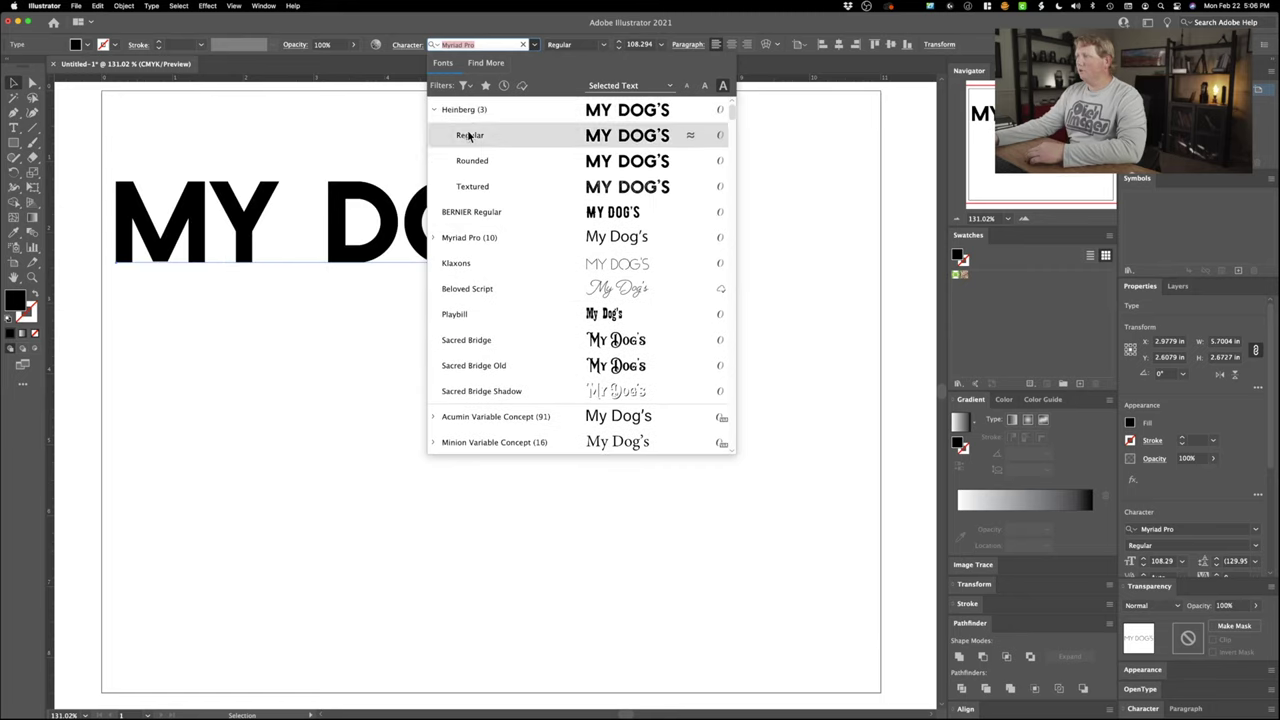
{"action": "left_click", "coordinate": [473, 161]}
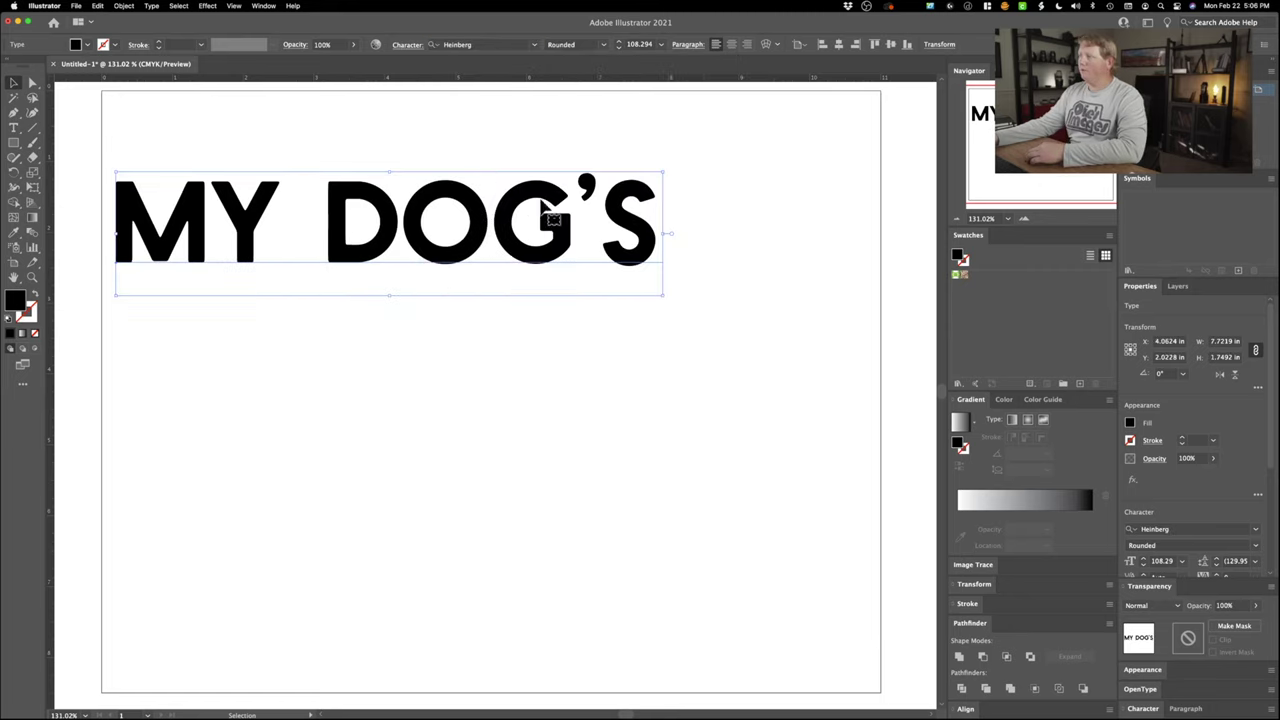
- Centre the text horizontally on the artboard and convert it to outlines
{"action": "left_click_drag", "start_coordinate": [561, 213], "coordinate": [667, 228]}
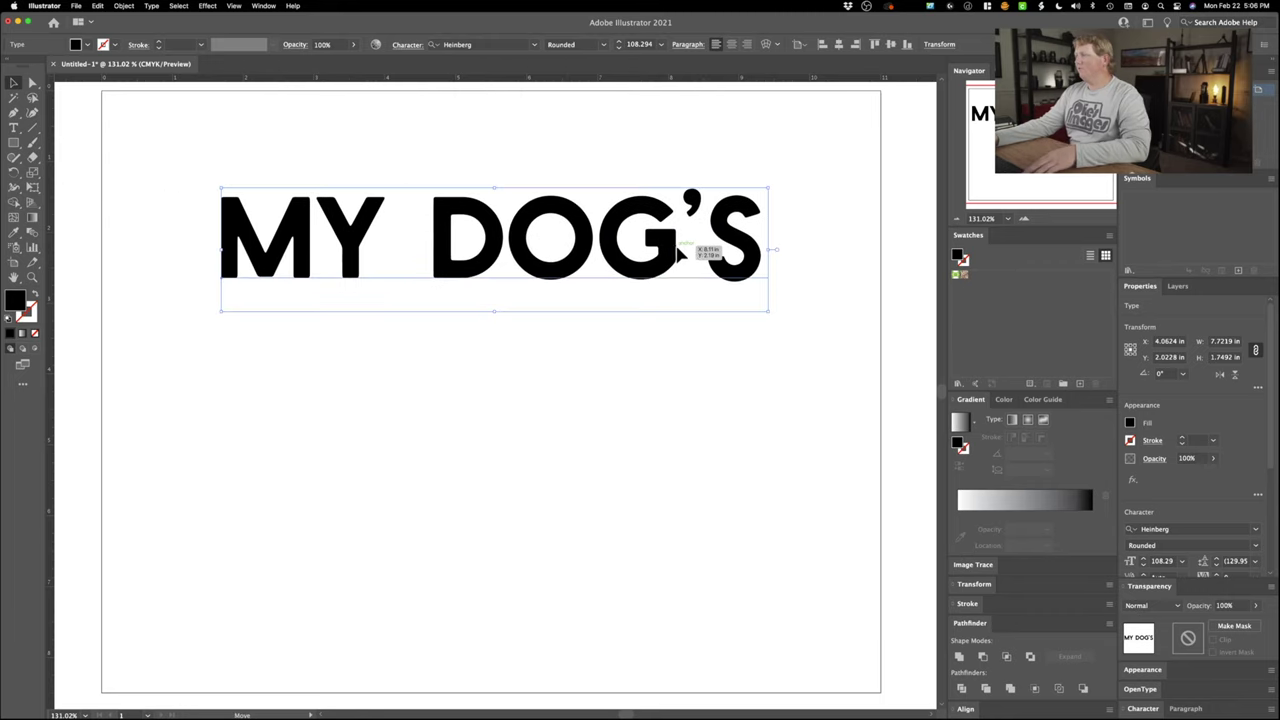
{"action": "left_click", "coordinate": [840, 46]}
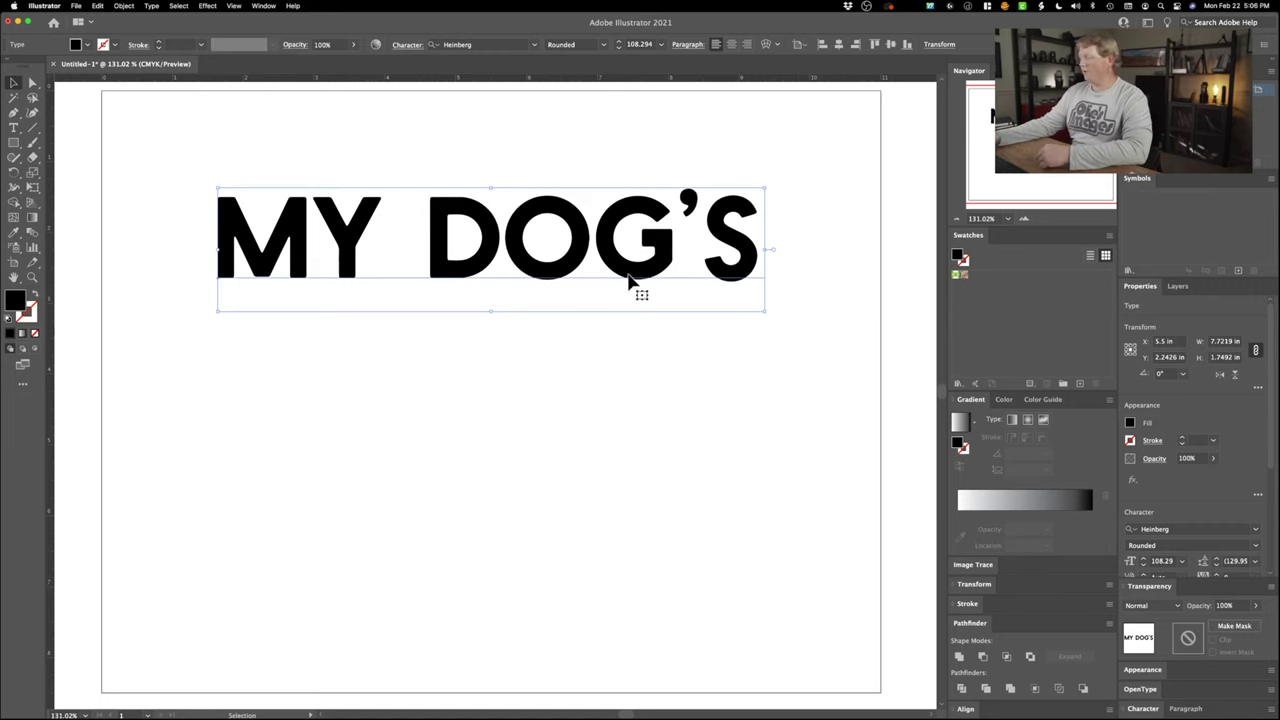
{"action": "key", "text": "shift+super+o"}
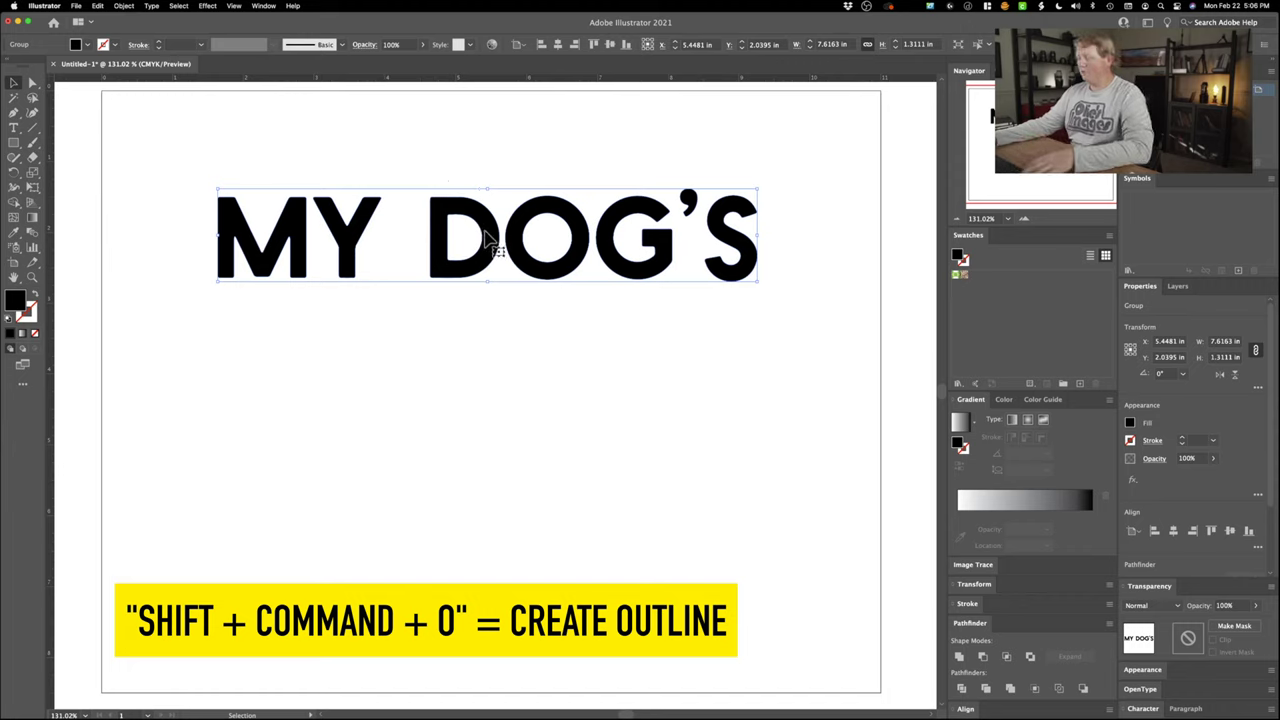
{"action": "left_click_drag", "start_coordinate": [490, 252], "coordinate": [490, 152]}
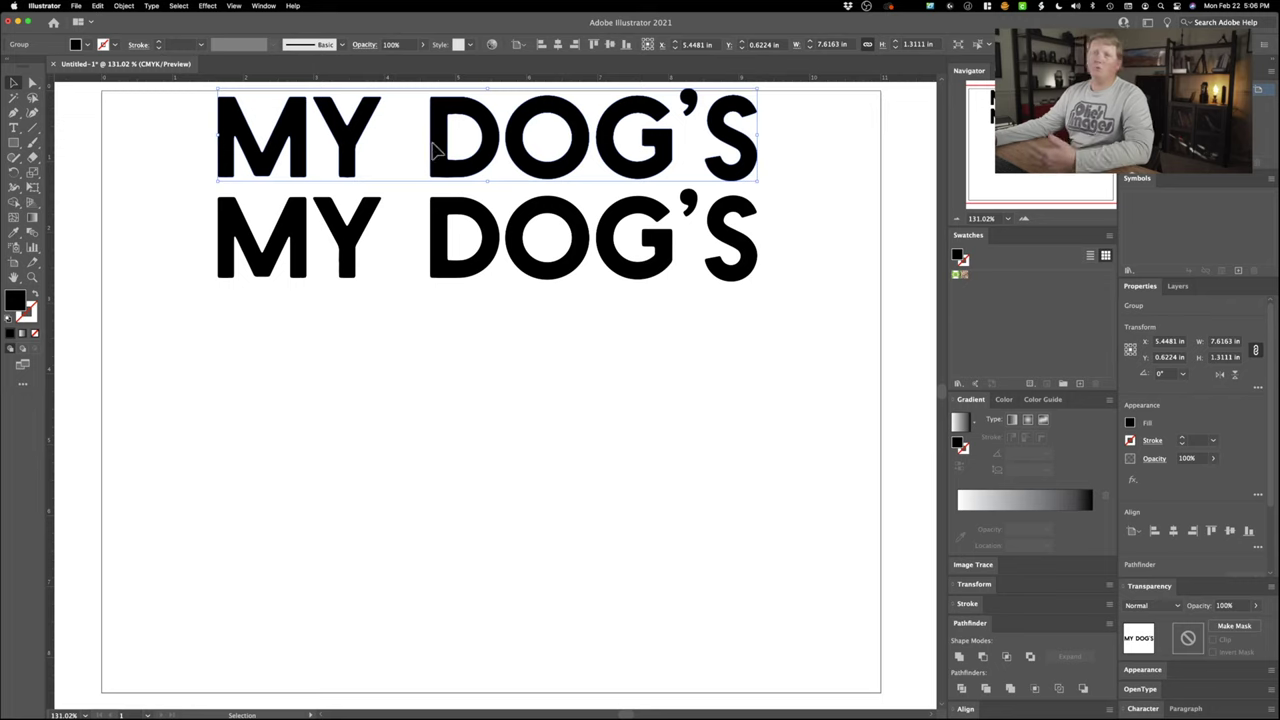
{"action": "key", "text": "Delete"}
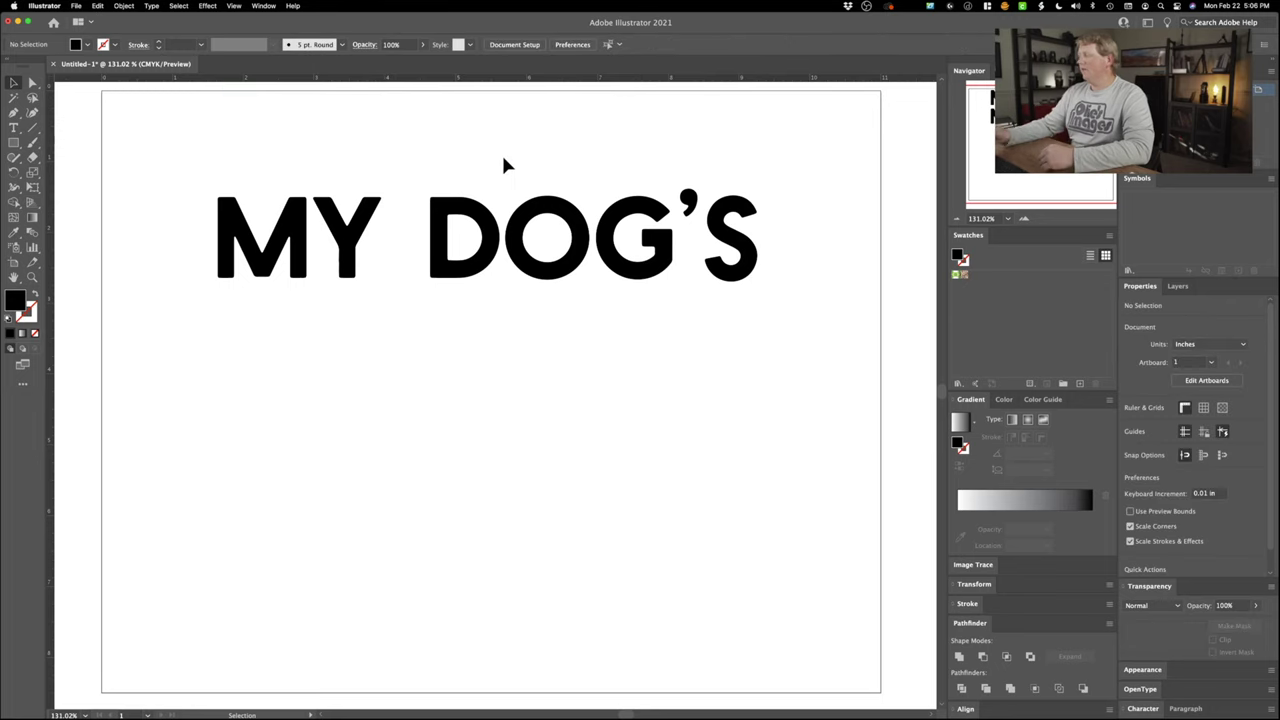
{"action": "left_click", "coordinate": [486, 268]}
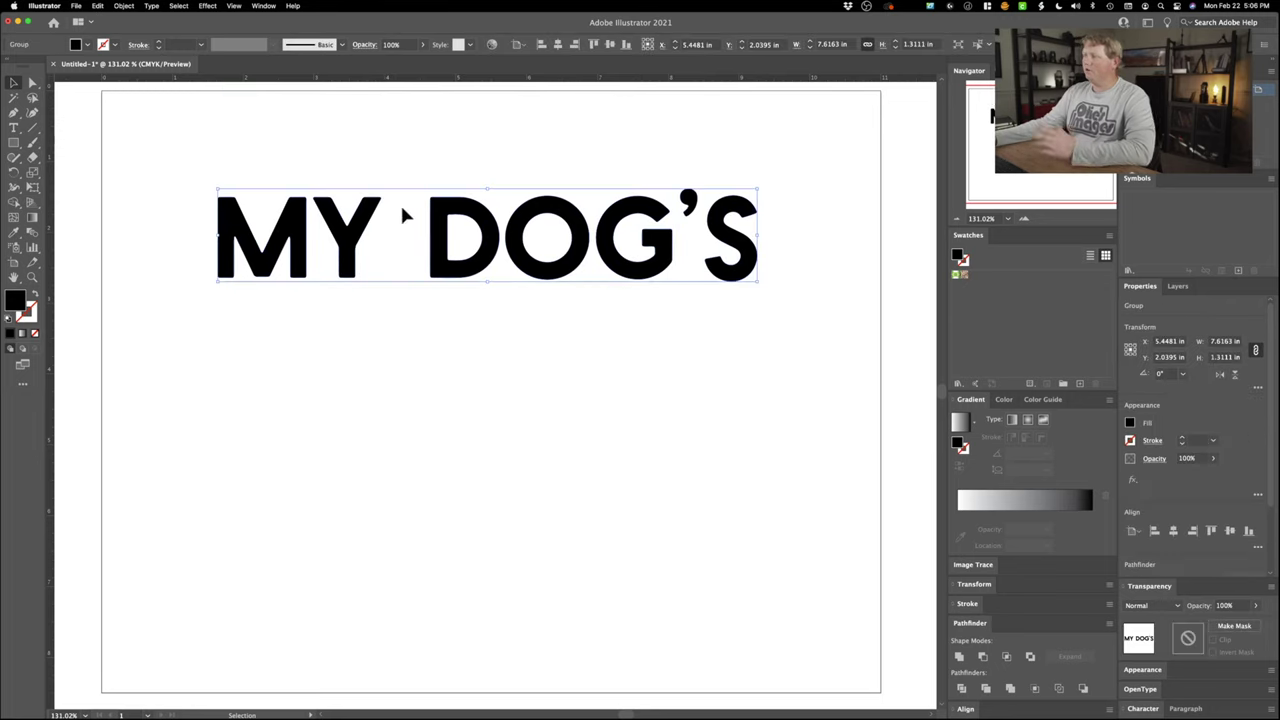
- Warp MY DOG'S into an upward Arc with about 36% bend
{"action": "left_click", "coordinate": [210, 7]}
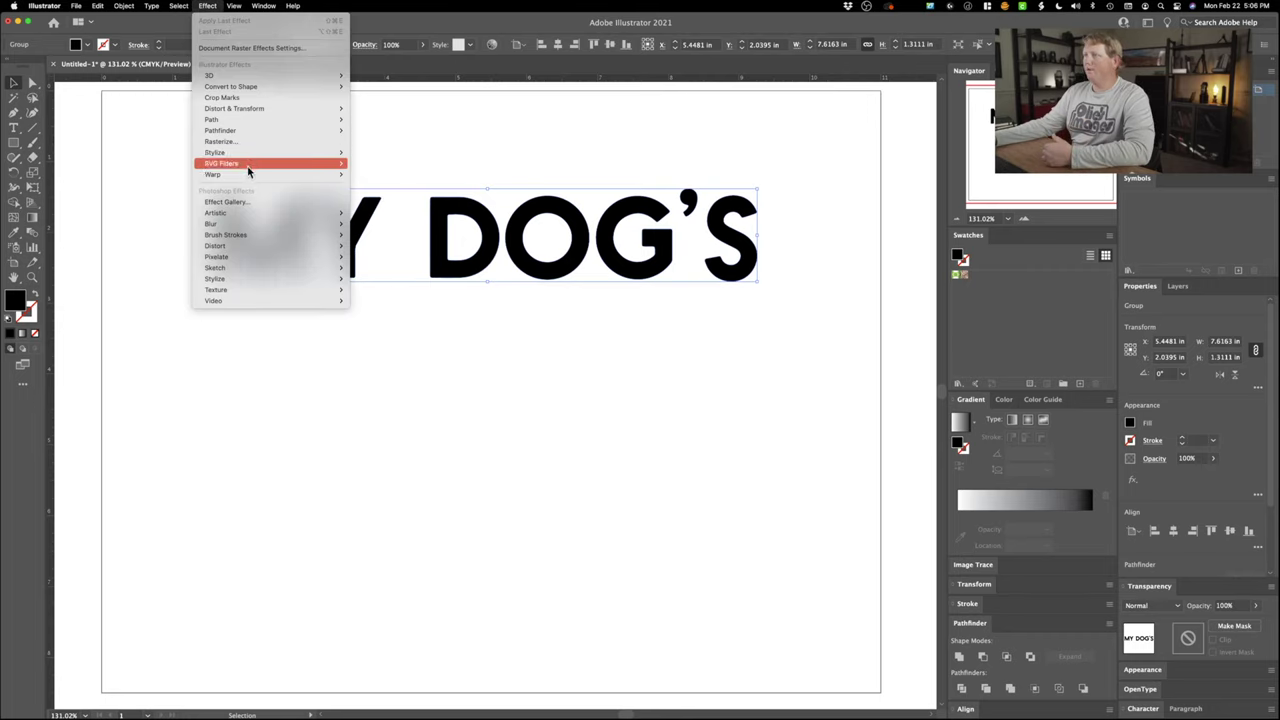
{"action": "mouse_move", "coordinate": [254, 180]}
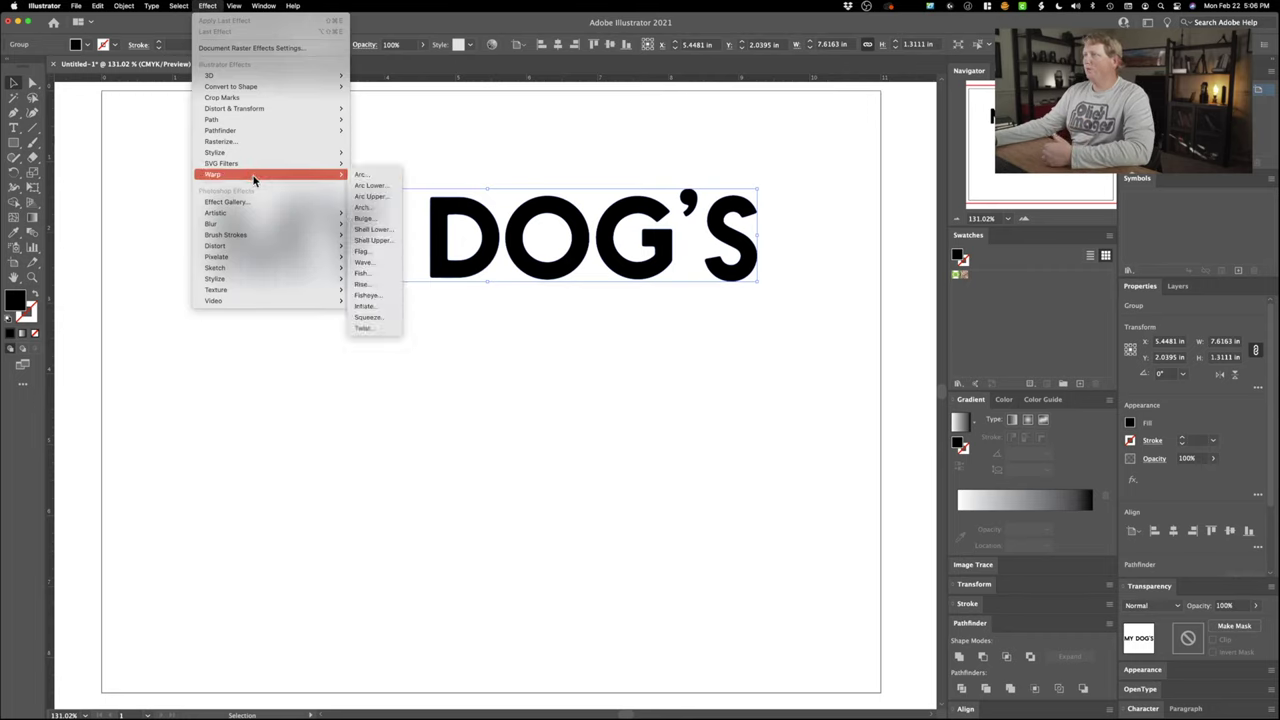
{"action": "left_click", "coordinate": [364, 176]}
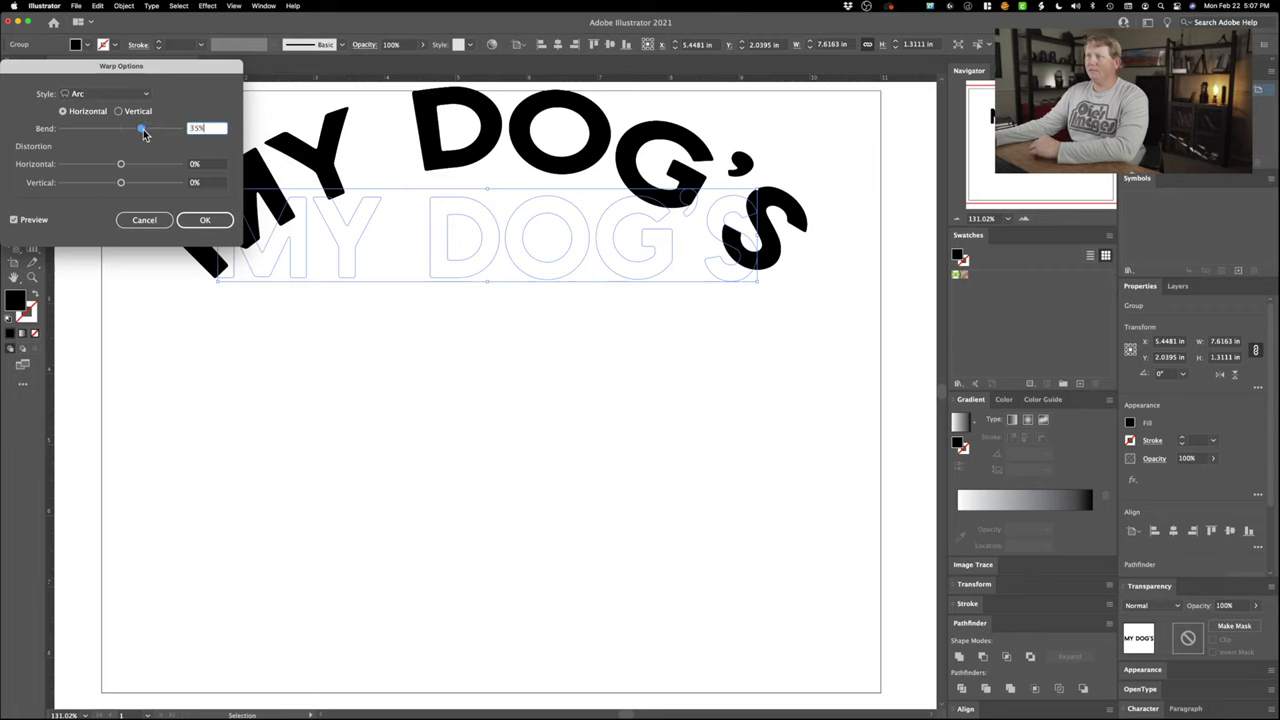
{"action": "left_click_drag", "start_coordinate": [143, 133], "coordinate": [142, 133]}
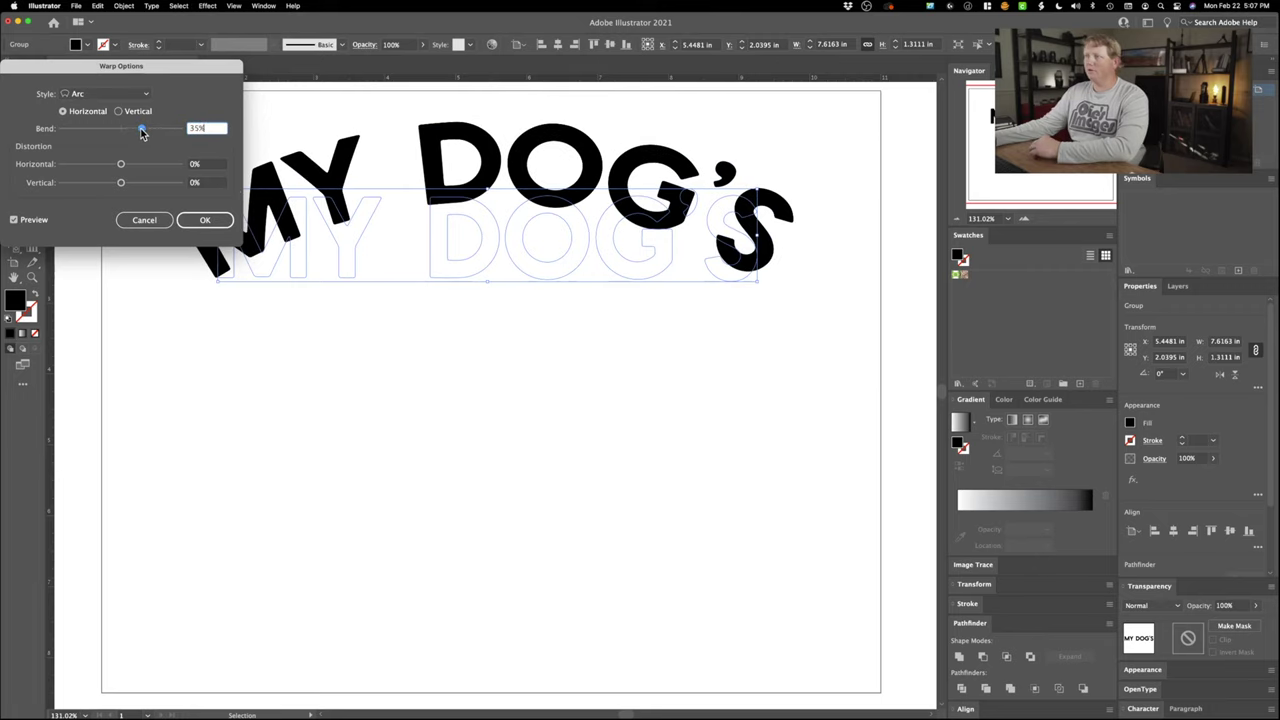
{"action": "left_click", "coordinate": [205, 220]}
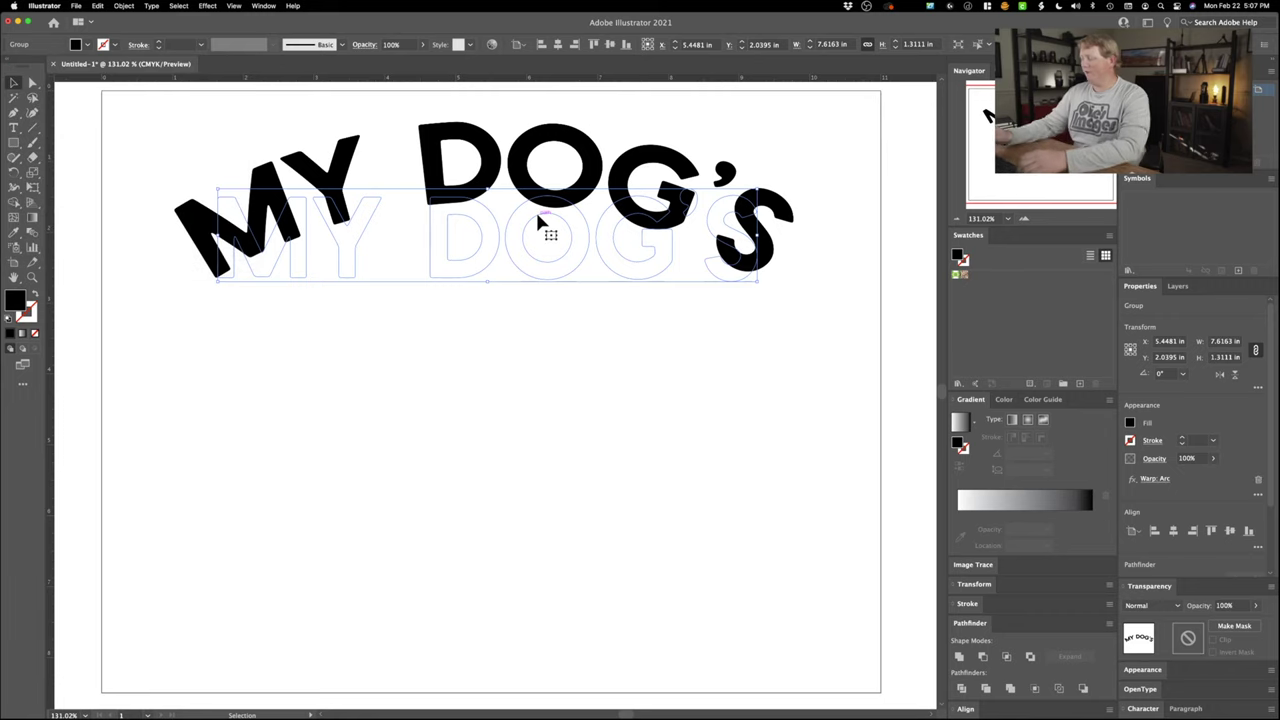
- Expand the warped lettering's appearance and centre it horizontally on the artboard
{"action": "left_click", "coordinate": [127, 6]}
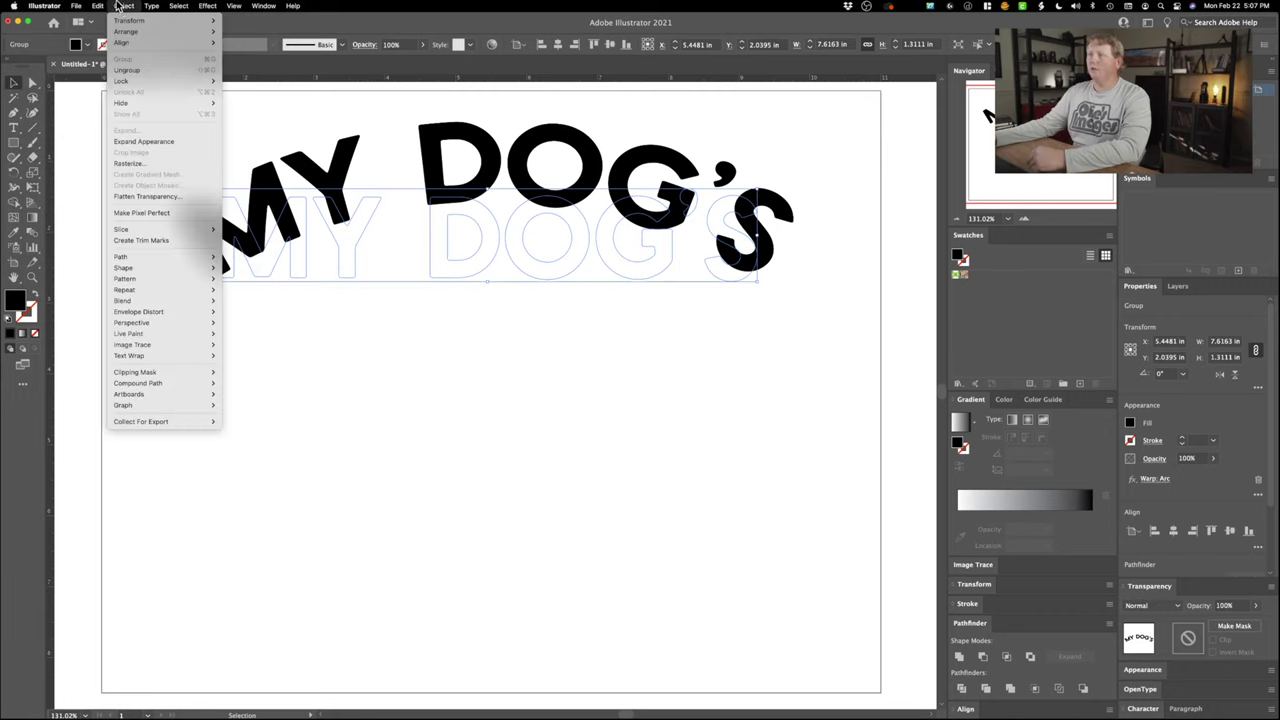
{"action": "left_click", "coordinate": [153, 140]}
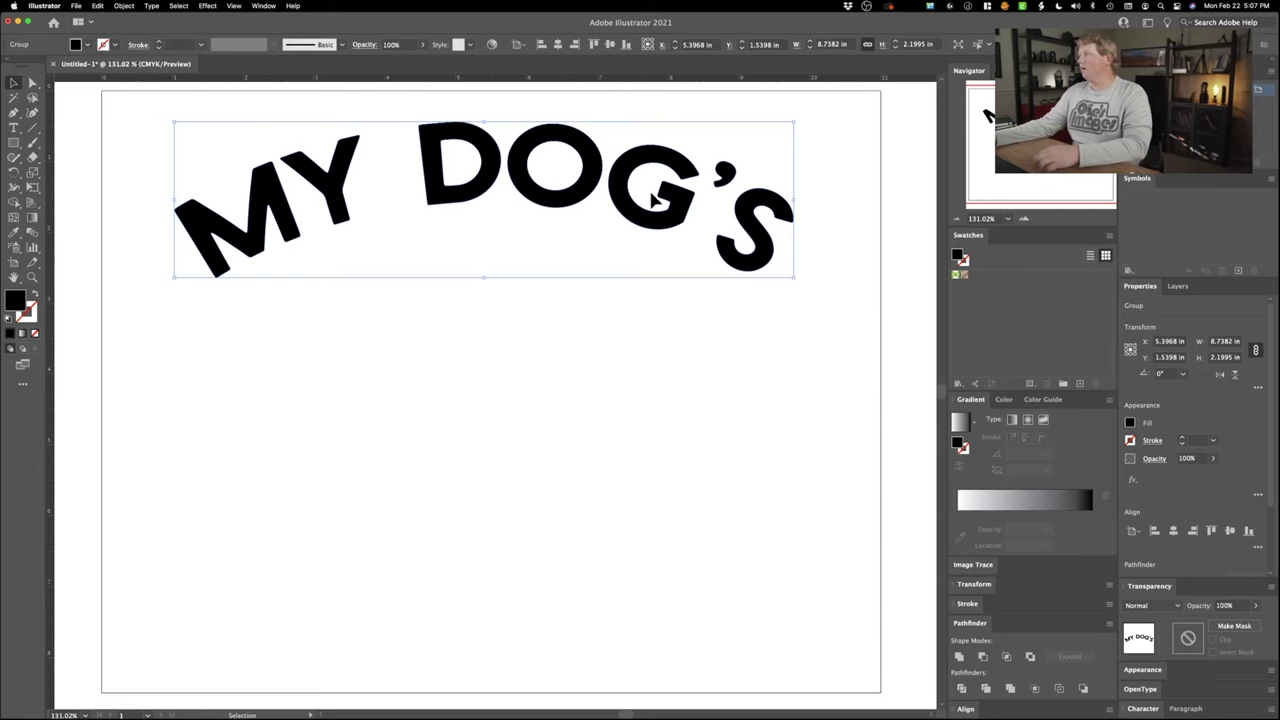
{"action": "left_click", "coordinate": [557, 48]}
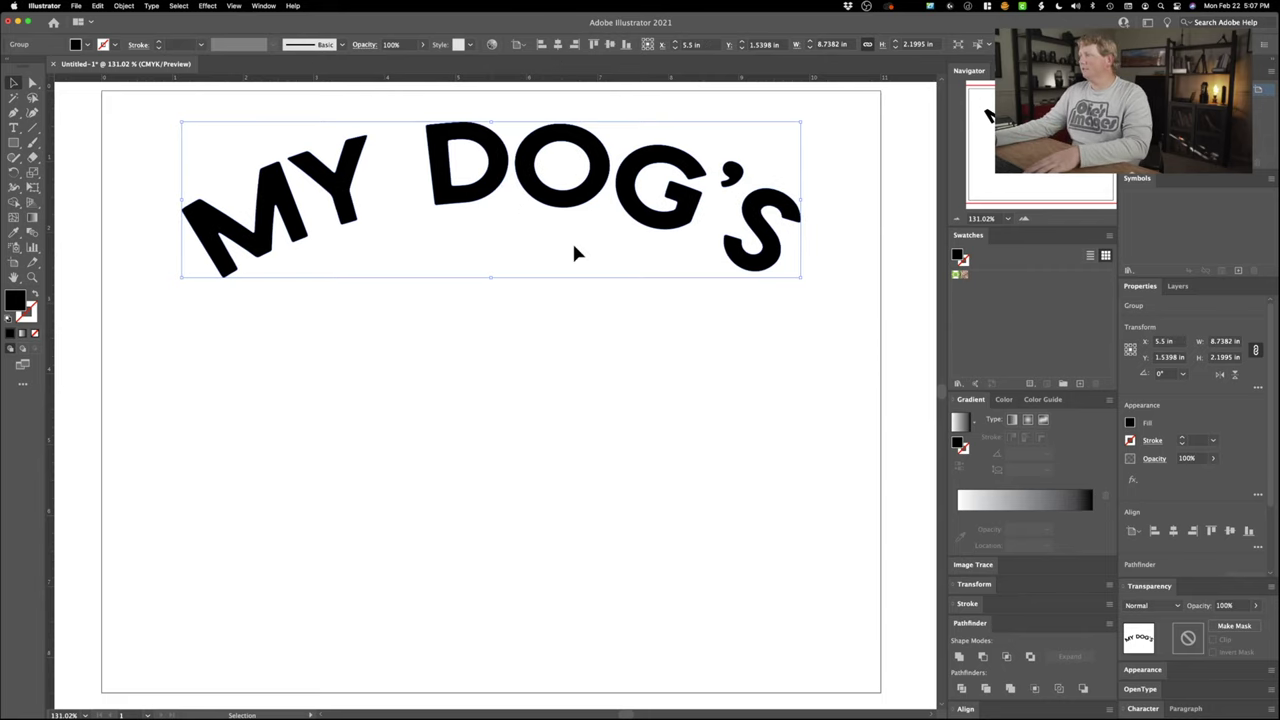
- Type a K, enlarge it, place it under the middle of MY DOG'S, and outline it
{"action": "left_click", "coordinate": [644, 372]}
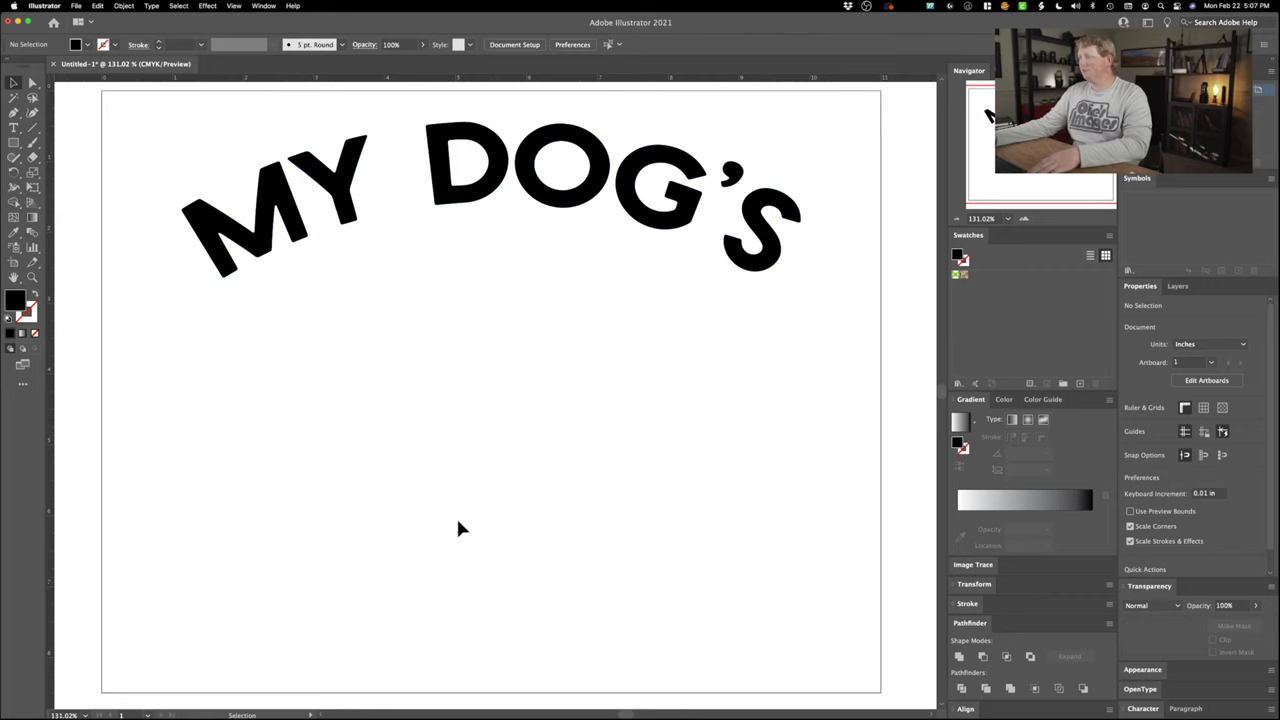
{"action": "key", "text": "t"}
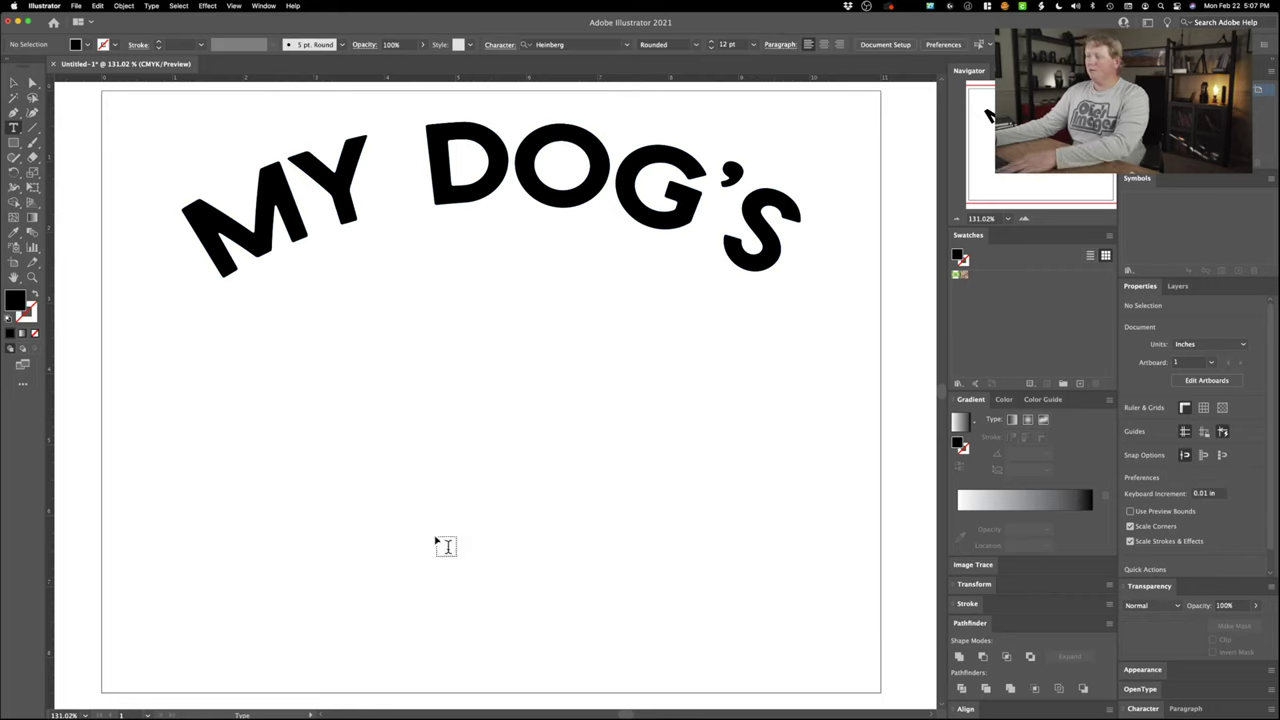
{"action": "left_click", "coordinate": [427, 407]}
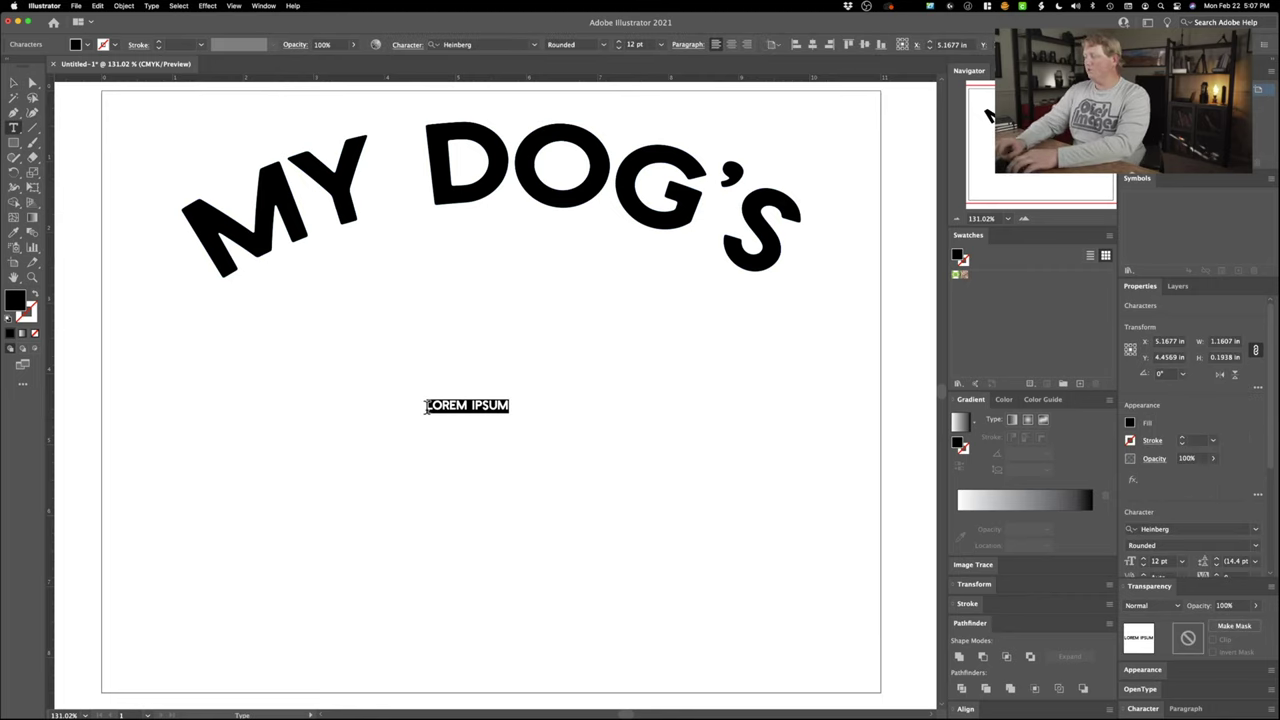
{"action": "type", "text": "K"}
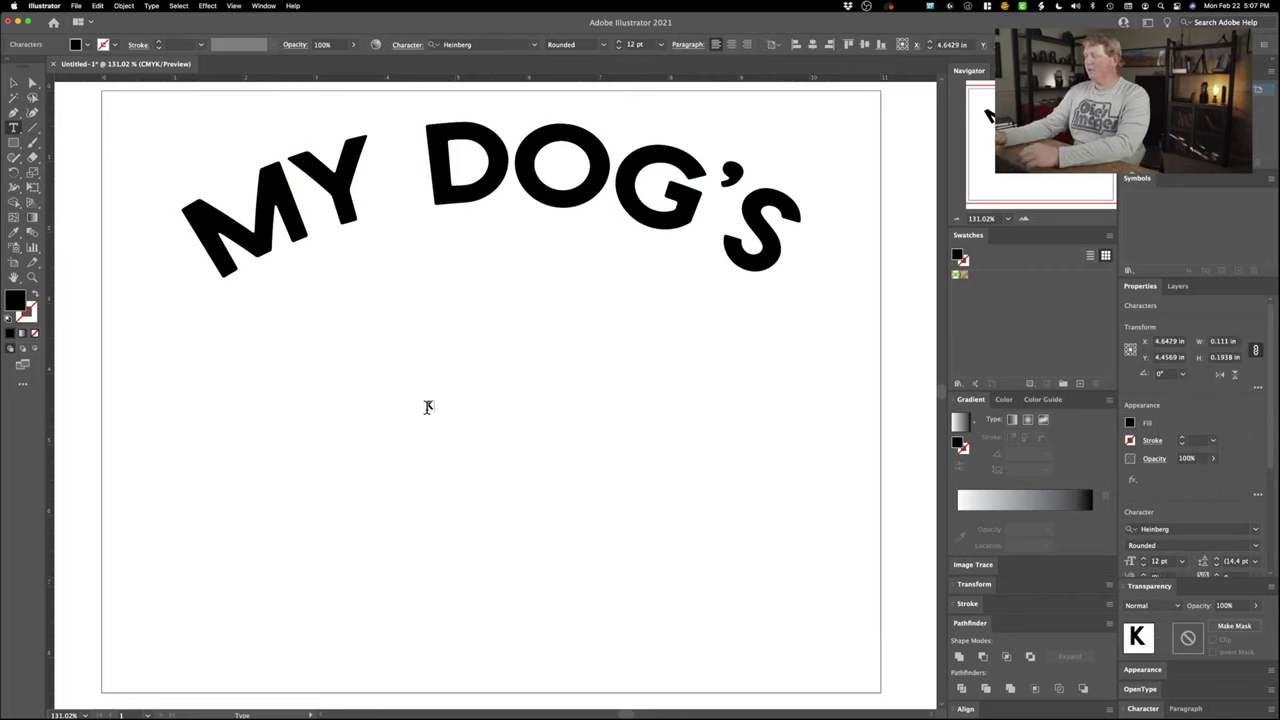
{"action": "left_click", "coordinate": [15, 82]}
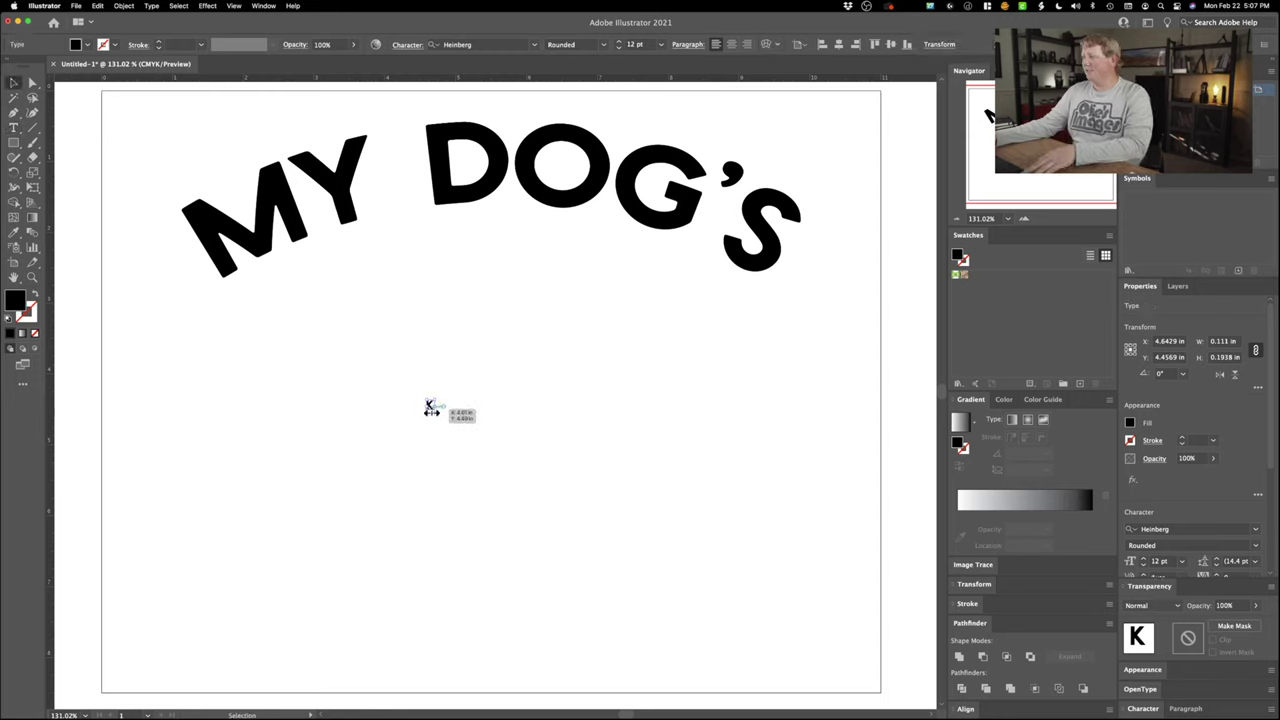
{"action": "left_click_drag", "start_coordinate": [431, 407], "coordinate": [614, 563]}
{"action": "left_click_drag", "start_coordinate": [460, 478], "coordinate": [611, 453]}
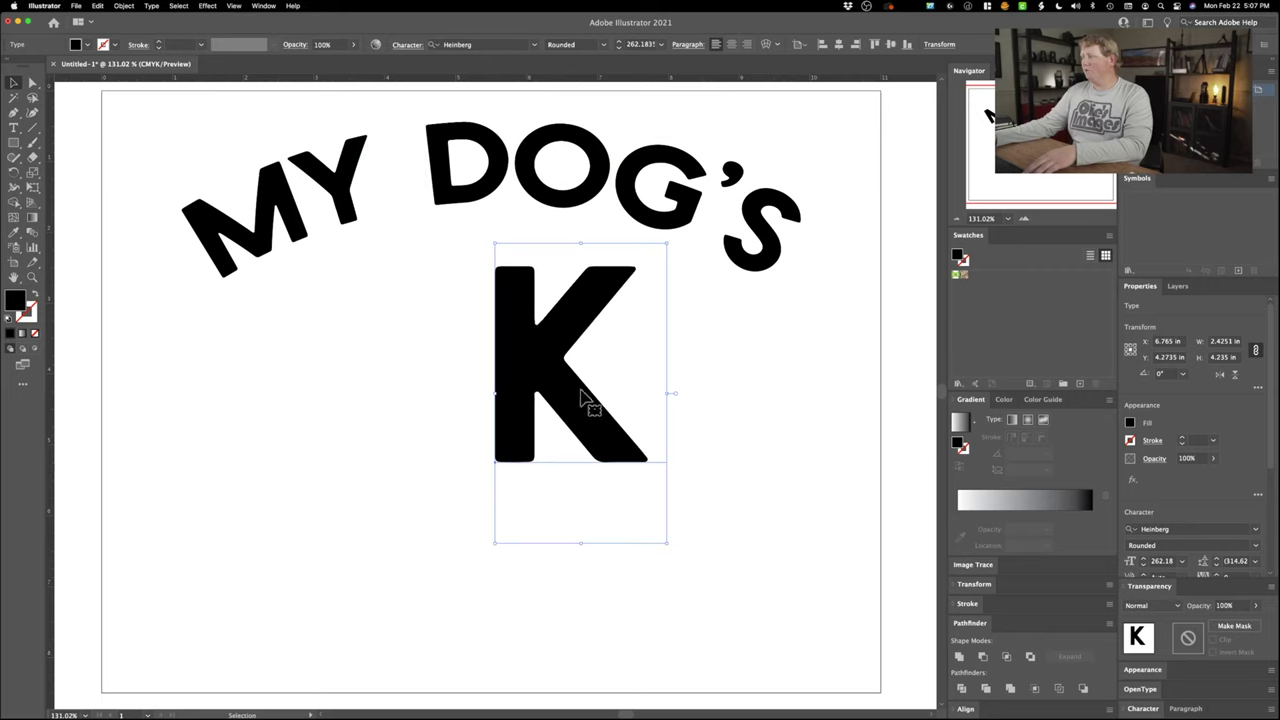
{"action": "key", "text": "super+shift+o"}
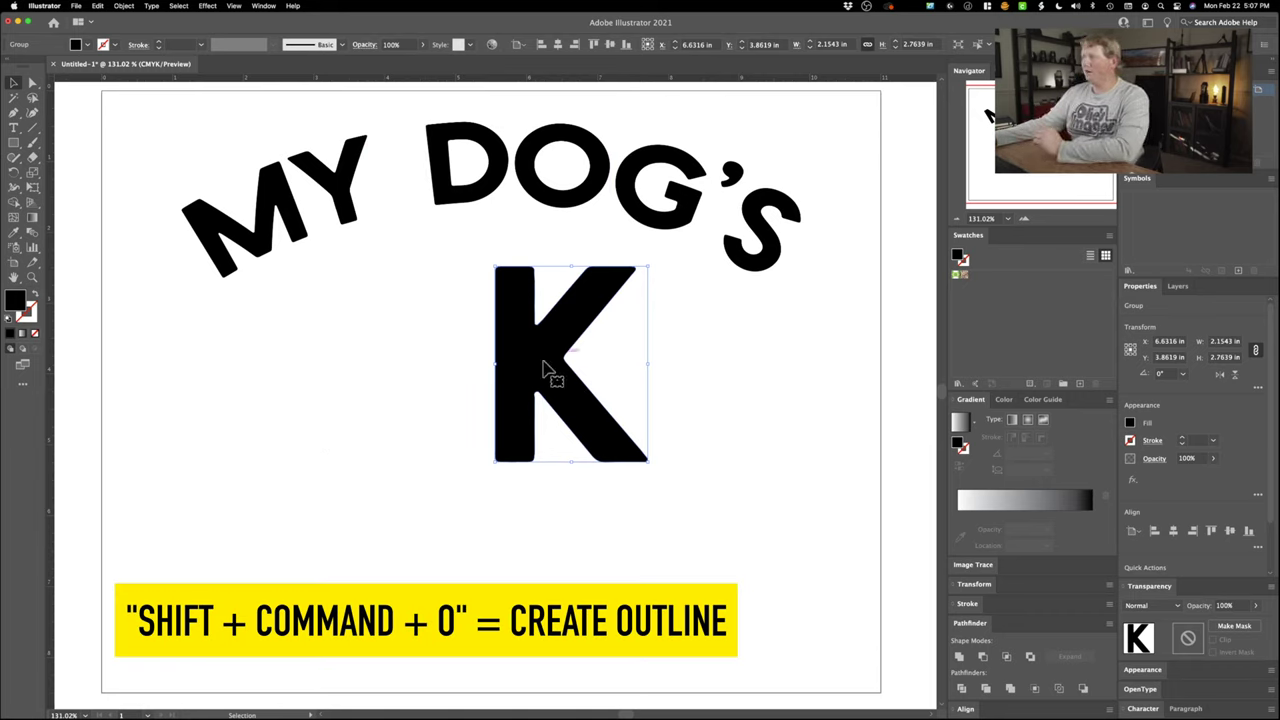
- Draw a rectangle over the K's stem and rotate it horizontal to form a dash
{"action": "left_click", "coordinate": [13, 150]}
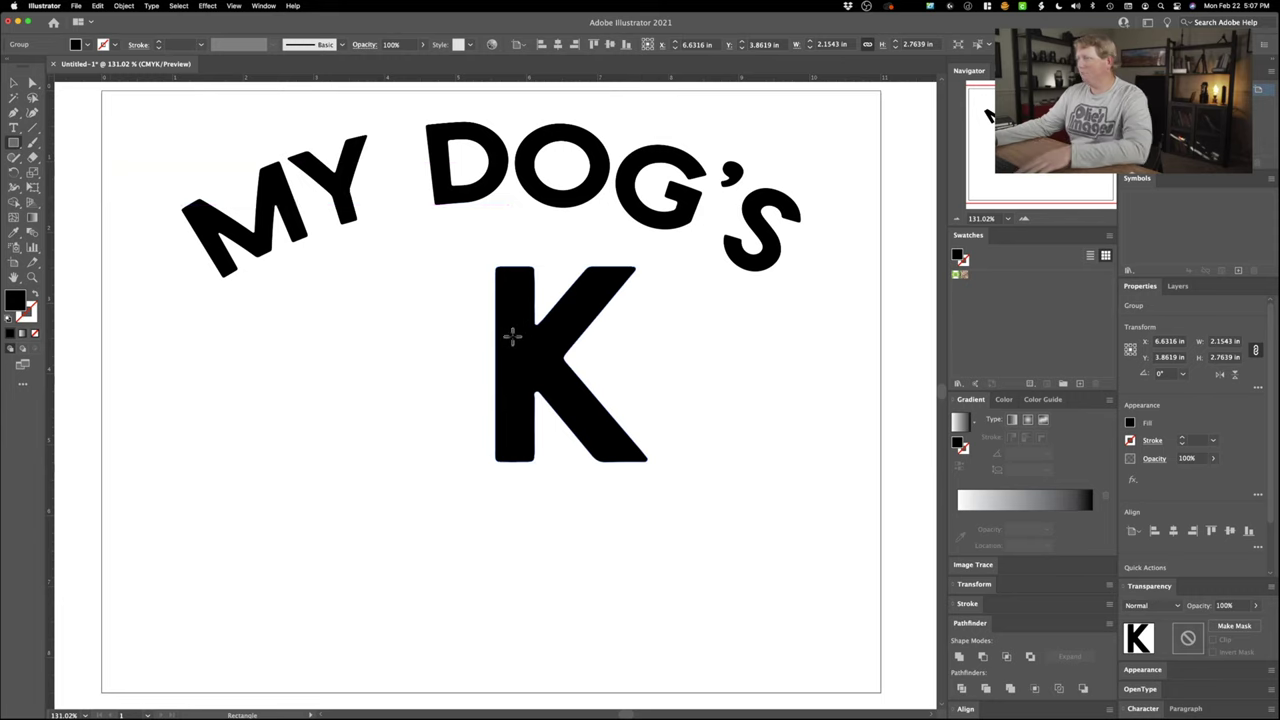
{"action": "left_click_drag", "start_coordinate": [494, 296], "coordinate": [537, 401]}
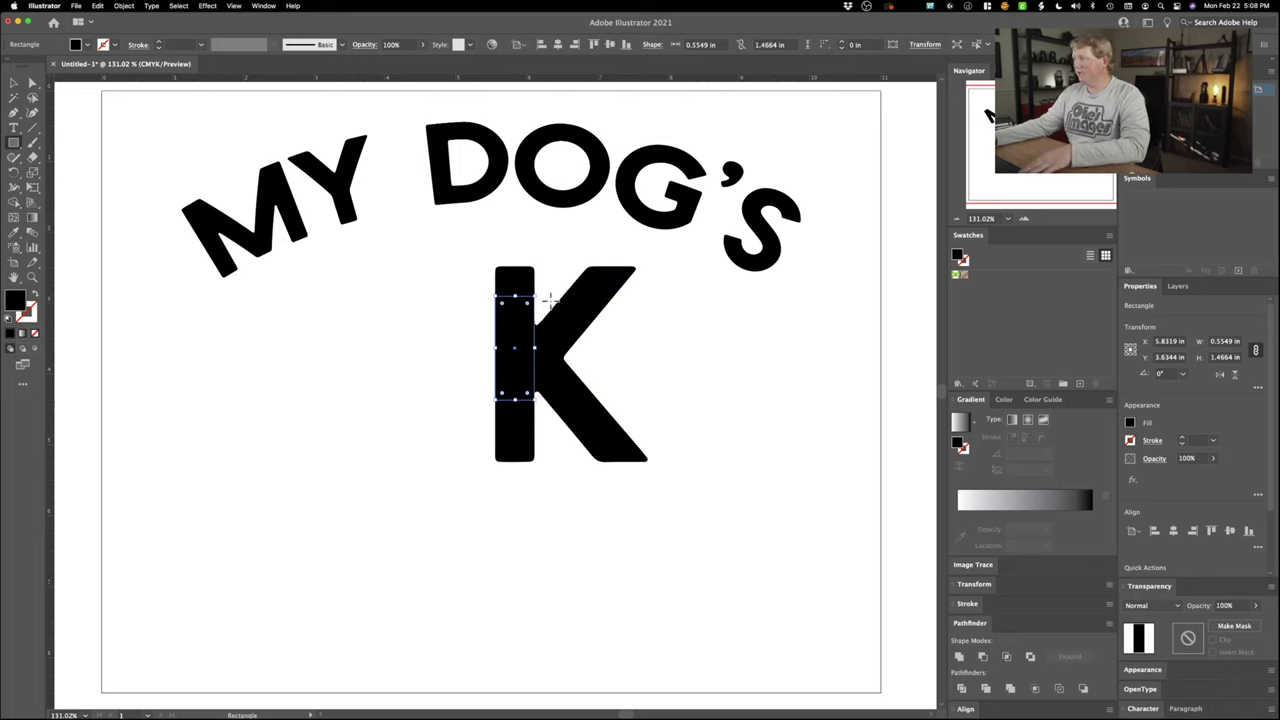
{"action": "key", "text": "v"}
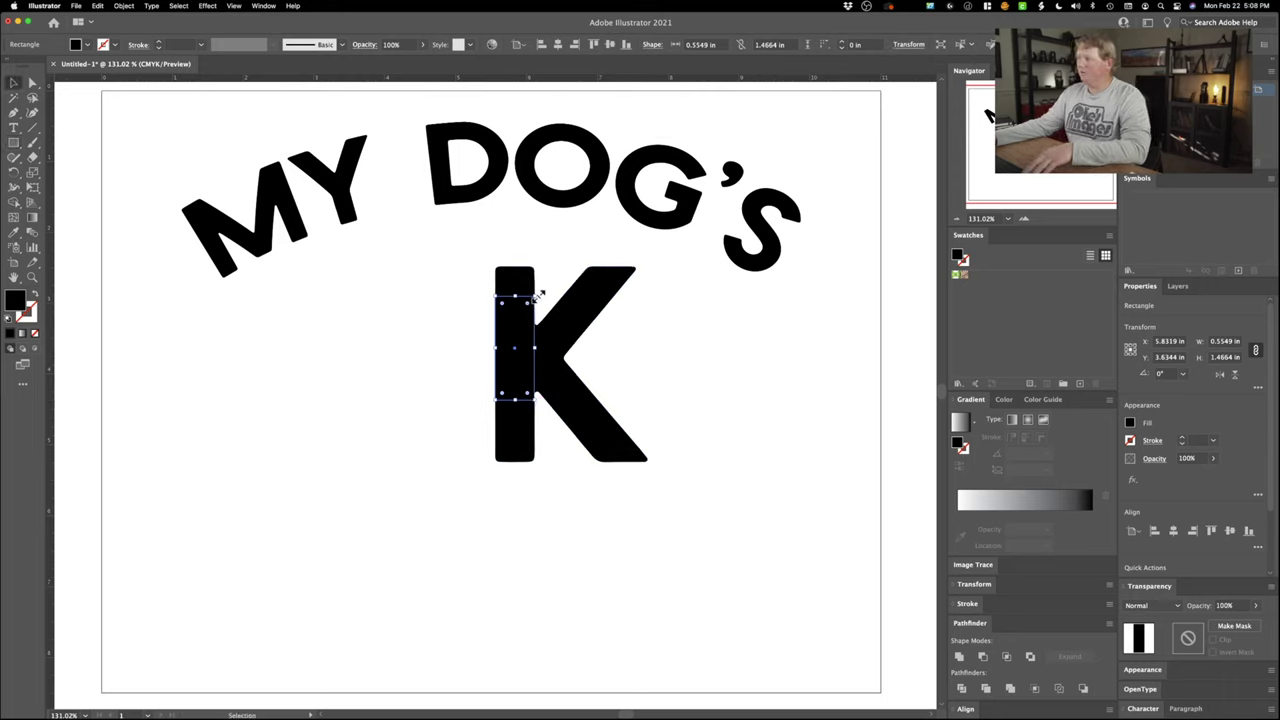
{"action": "left_click_drag", "start_coordinate": [539, 294], "coordinate": [456, 347]}
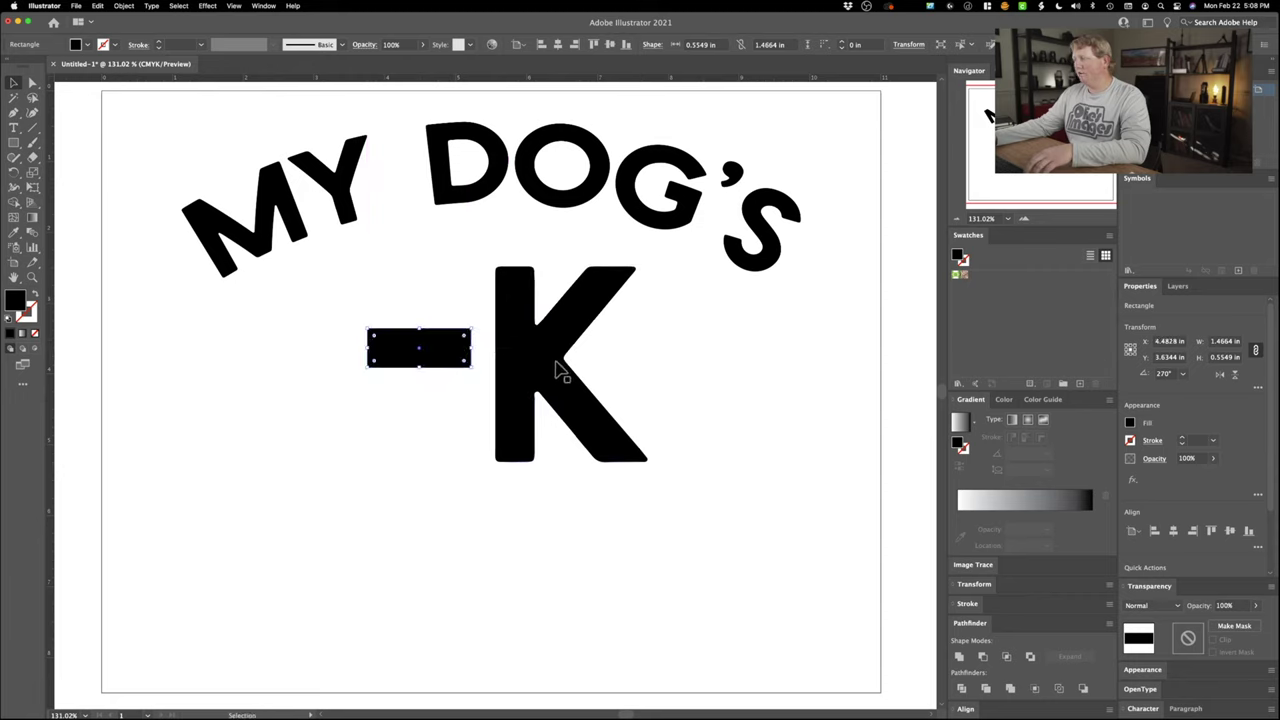
- Add a horizontal guide at the K's middle, snap the dash to it, and round its corners
{"action": "left_click", "coordinate": [643, 377]}
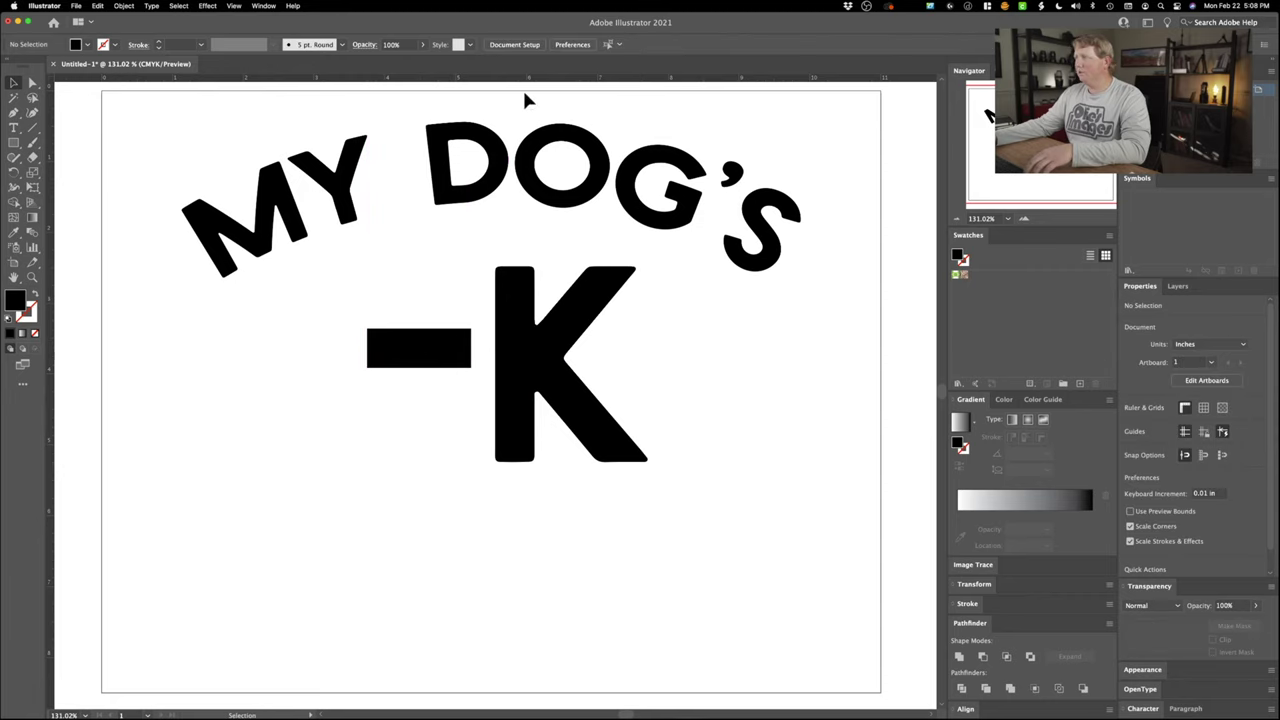
{"action": "left_click_drag", "start_coordinate": [530, 155], "coordinate": [593, 356]}
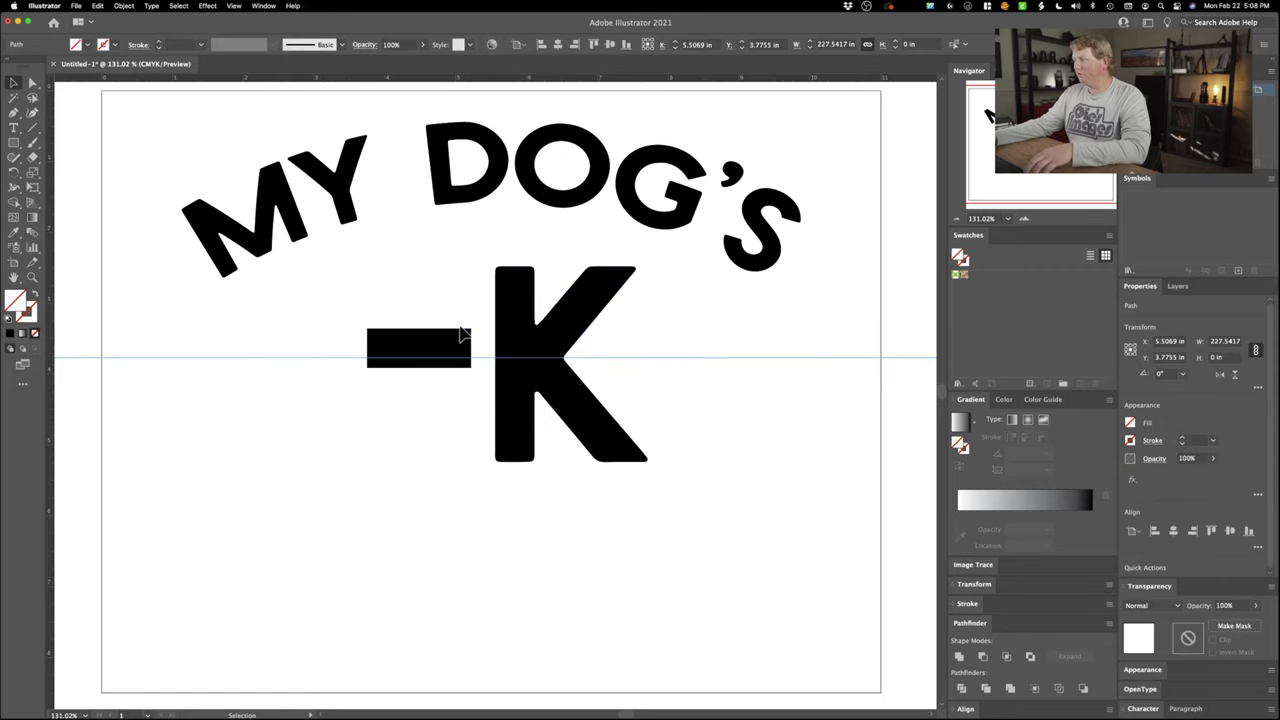
{"action": "left_click_drag", "start_coordinate": [455, 341], "coordinate": [456, 362]}
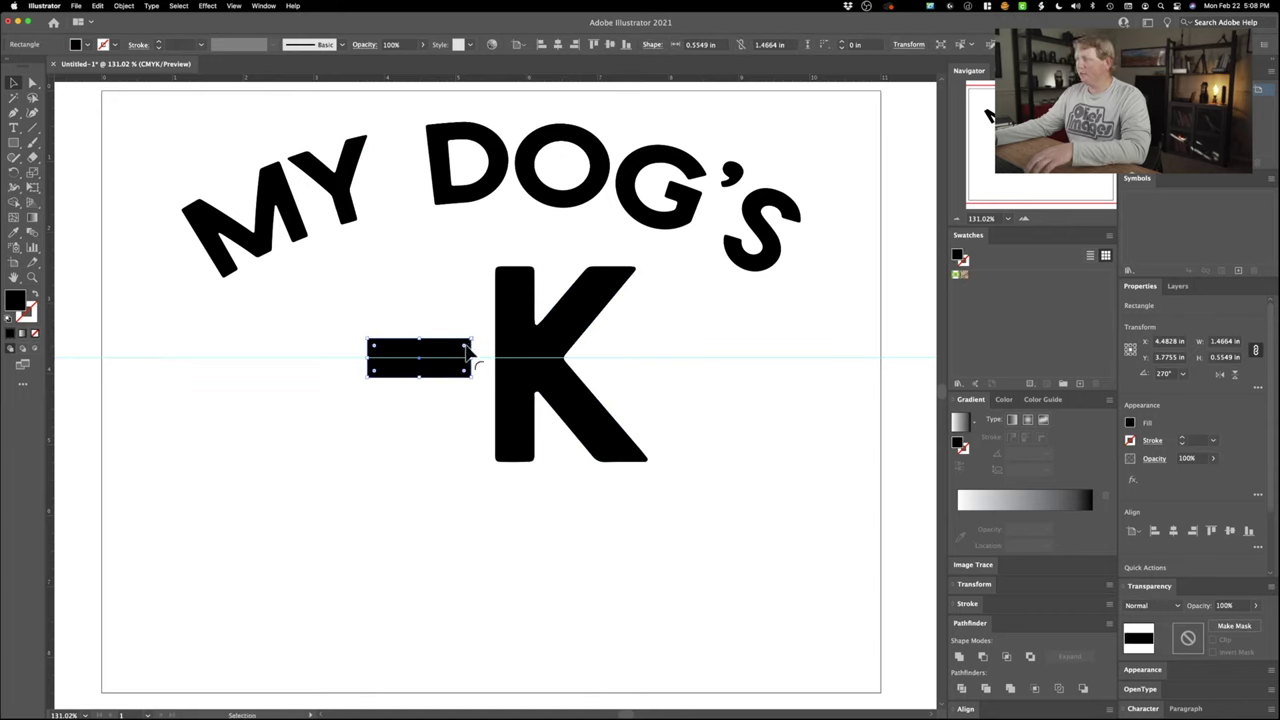
{"action": "mouse_move", "coordinate": [464, 350]}
{"action": "left_mouse_down"}
{"action": "mouse_move", "coordinate": [445, 370]}
{"action": "mouse_move", "coordinate": [471, 360]}
{"action": "left_mouse_up"}
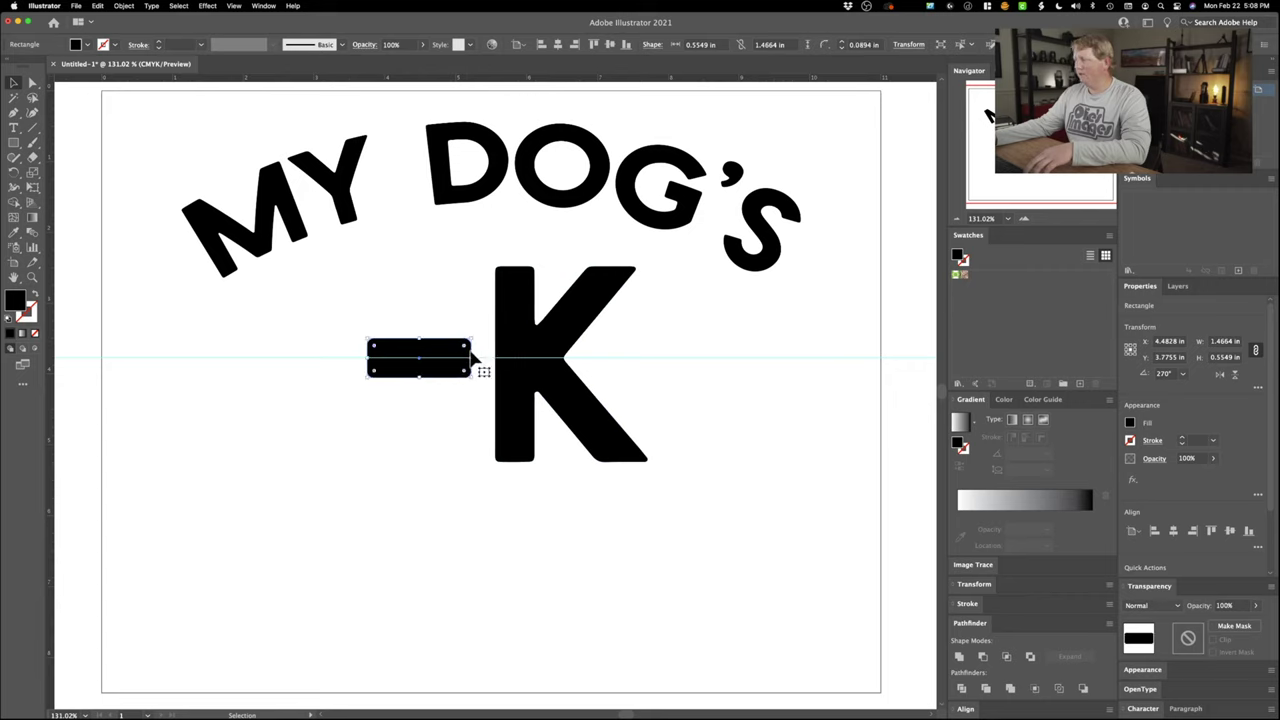
- Select the dash, K and MY DOG'S together, then deselect everything
{"action": "left_click", "coordinate": [461, 298]}
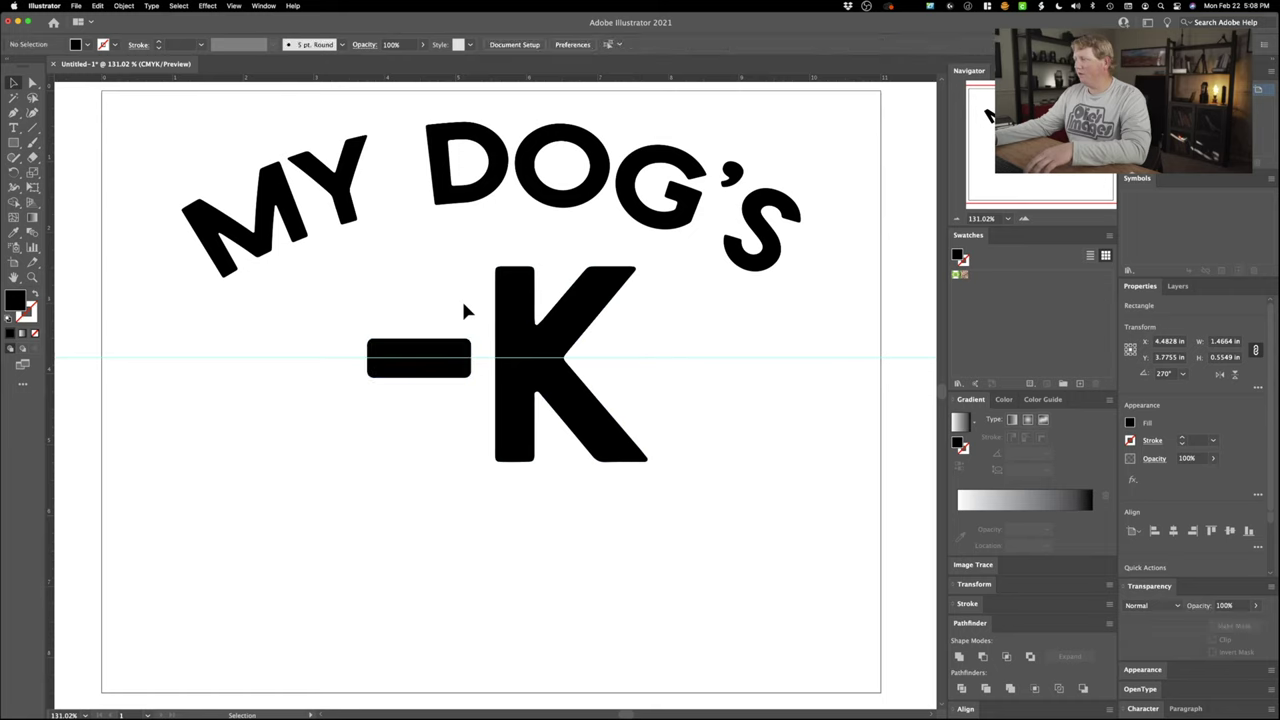
{"action": "left_click", "coordinate": [450, 358]}
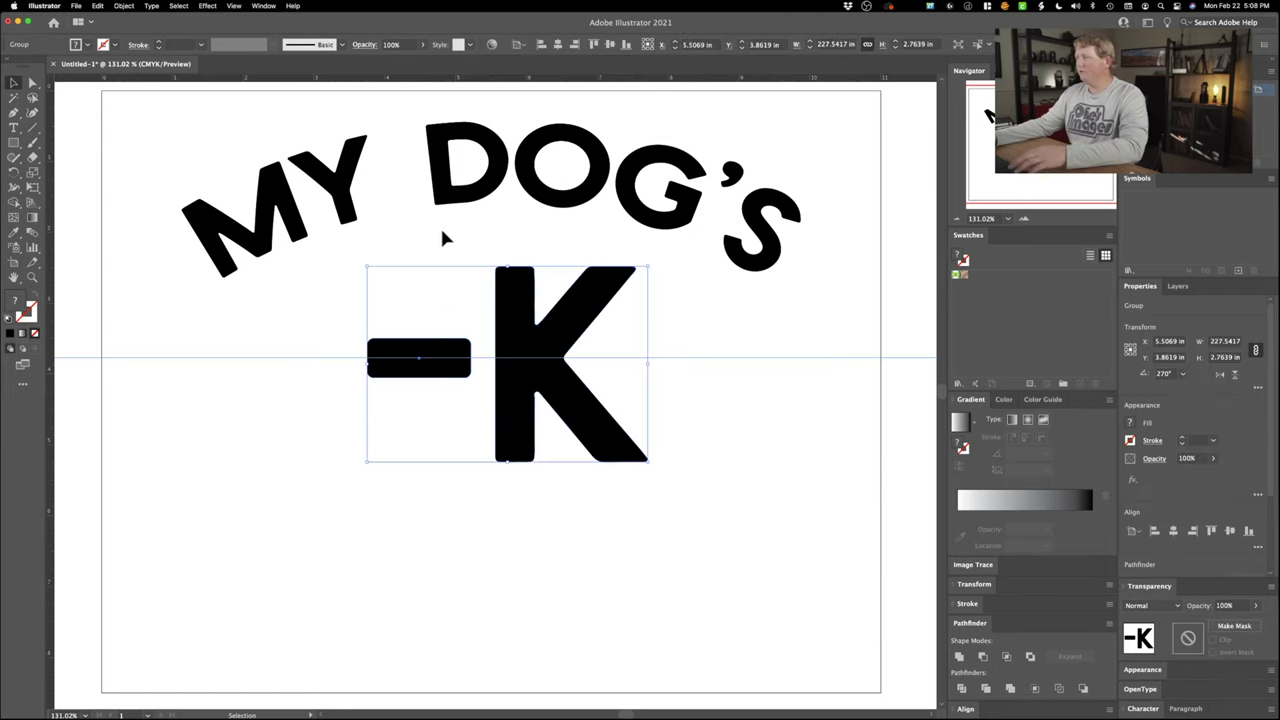
{"action": "left_click", "coordinate": [440, 160], "text": "shift"}
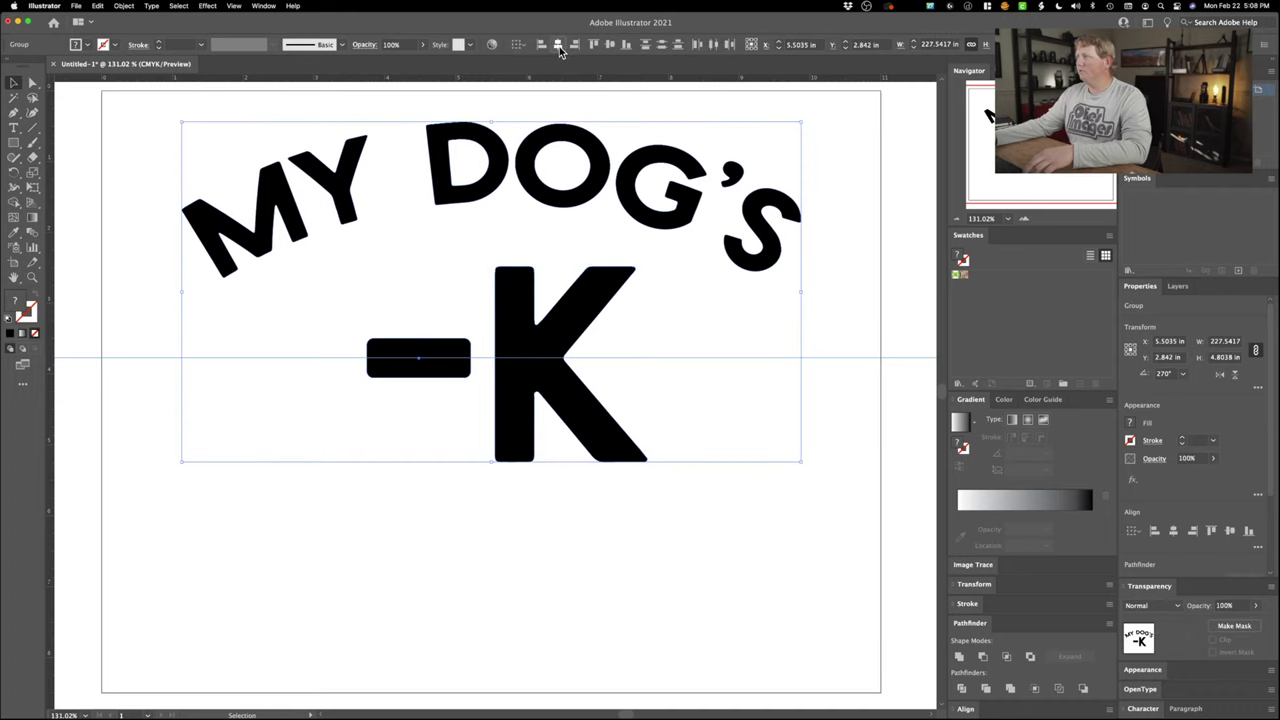
{"action": "left_click", "coordinate": [722, 488]}
{"action": "left_click_drag", "start_coordinate": [714, 566], "coordinate": [705, 537]}
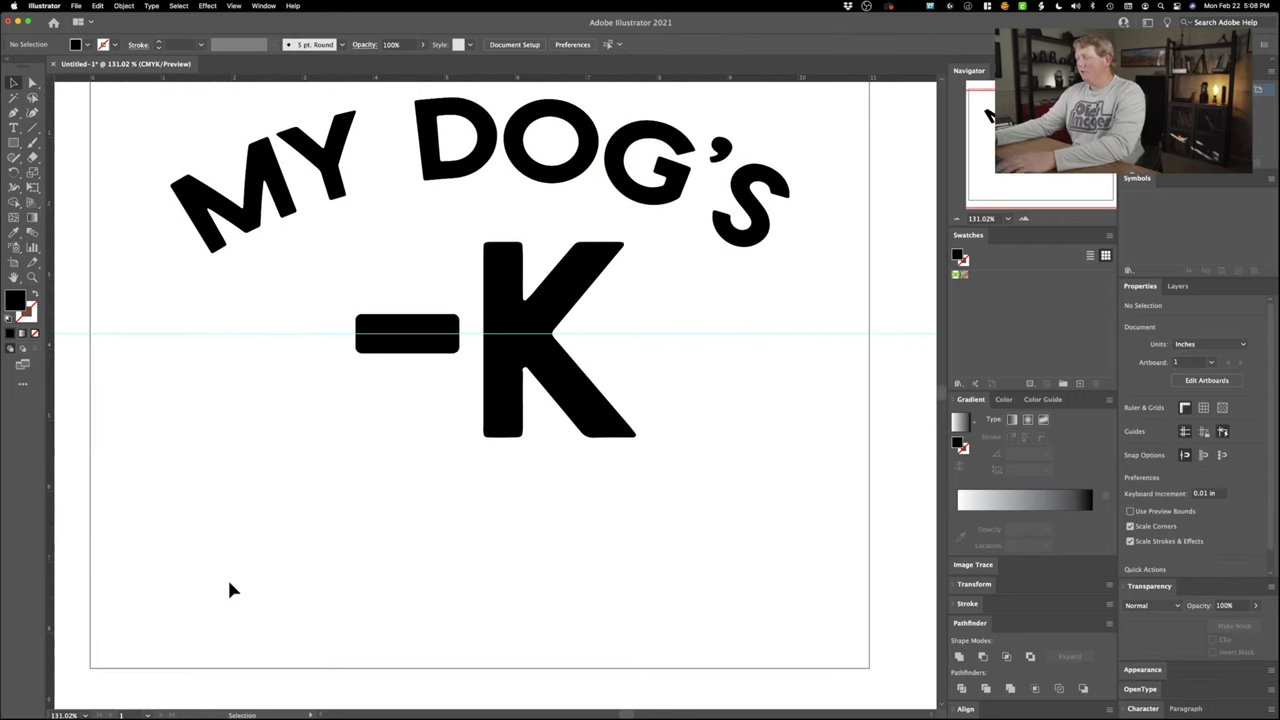
- Add BRAND text under the -K, size it to fit, and convert it to outlines
{"action": "key", "text": "t"}
{"action": "left_click", "coordinate": [292, 545]}
{"action": "type", "text": "BRAND"}
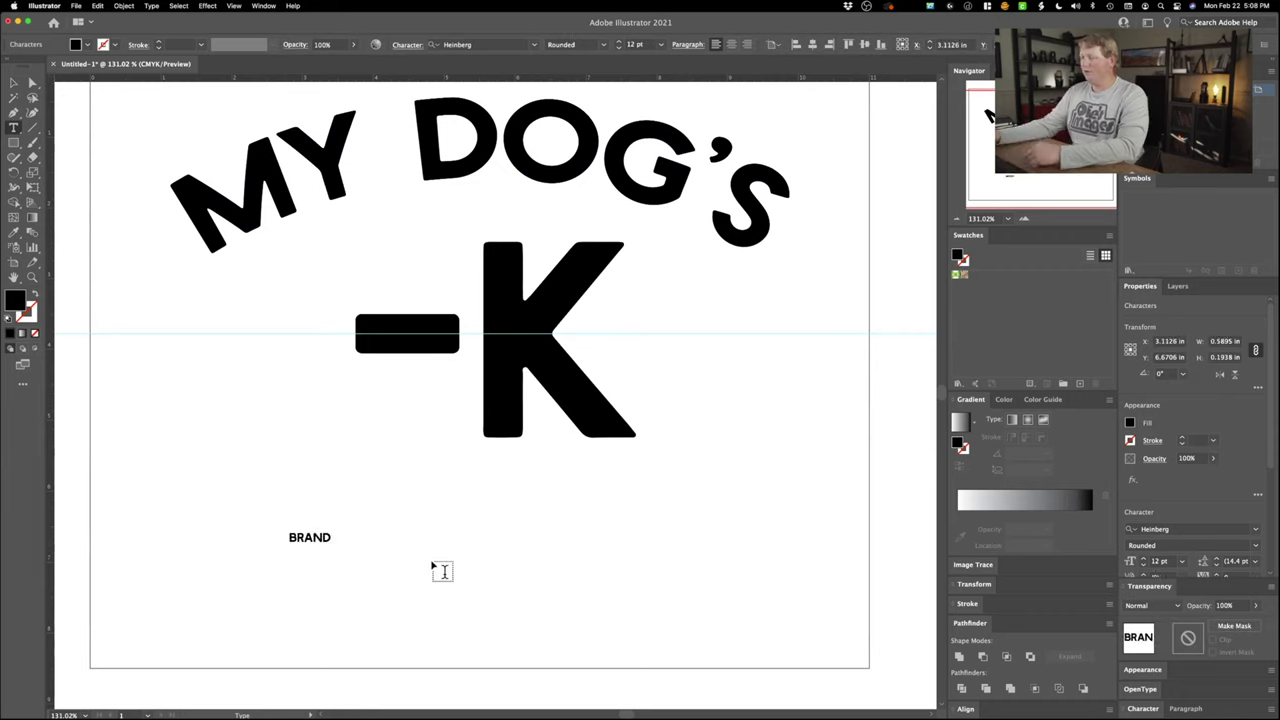
{"action": "left_click", "coordinate": [14, 84]}
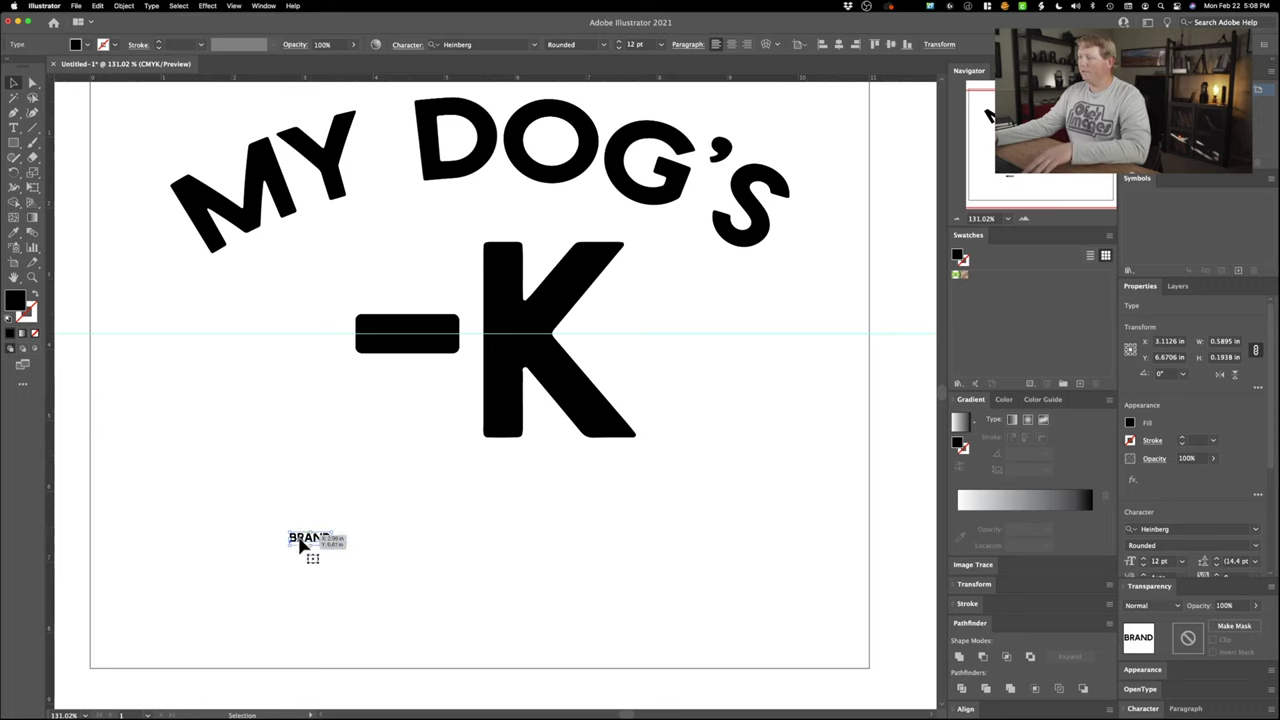
{"action": "left_click_drag", "start_coordinate": [334, 547], "coordinate": [506, 645]}
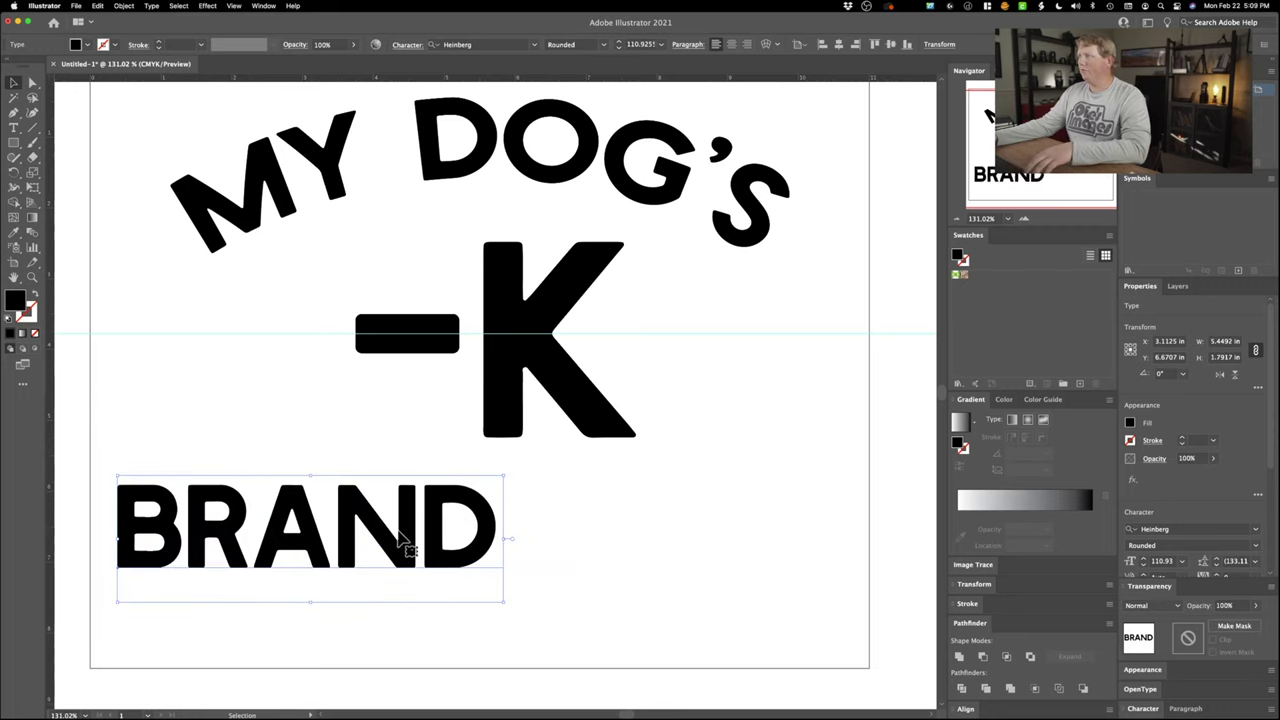
{"action": "left_click_drag", "start_coordinate": [345, 521], "coordinate": [540, 515]}
{"action": "left_click_drag", "start_coordinate": [700, 591], "coordinate": [811, 654]}
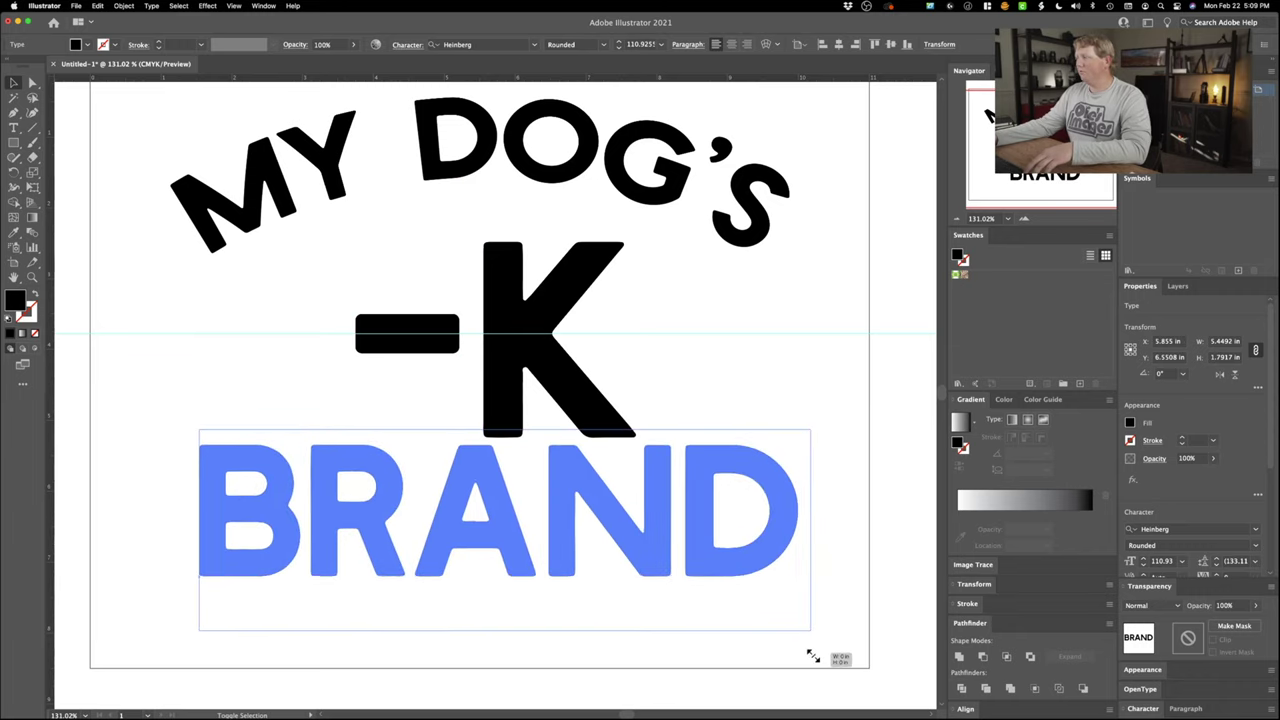
{"action": "left_click_drag", "start_coordinate": [813, 655], "coordinate": [793, 633]}
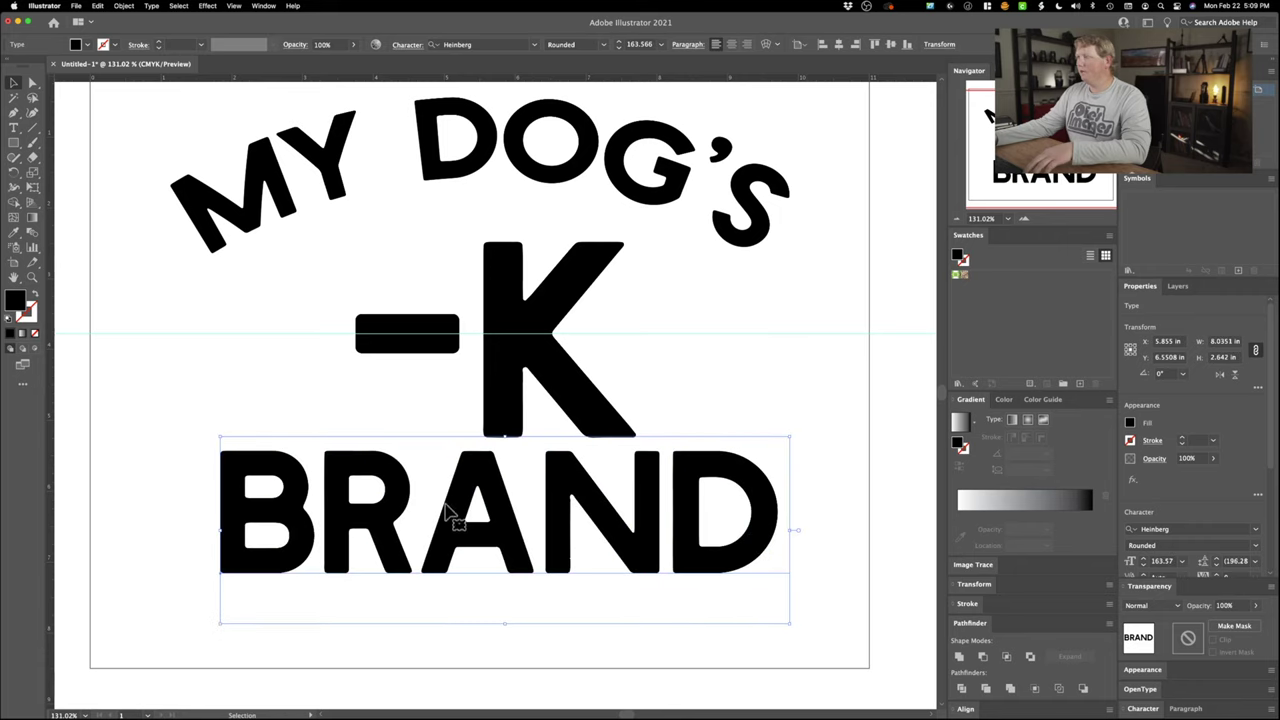
{"action": "left_click_drag", "start_coordinate": [504, 521], "coordinate": [491, 522]}
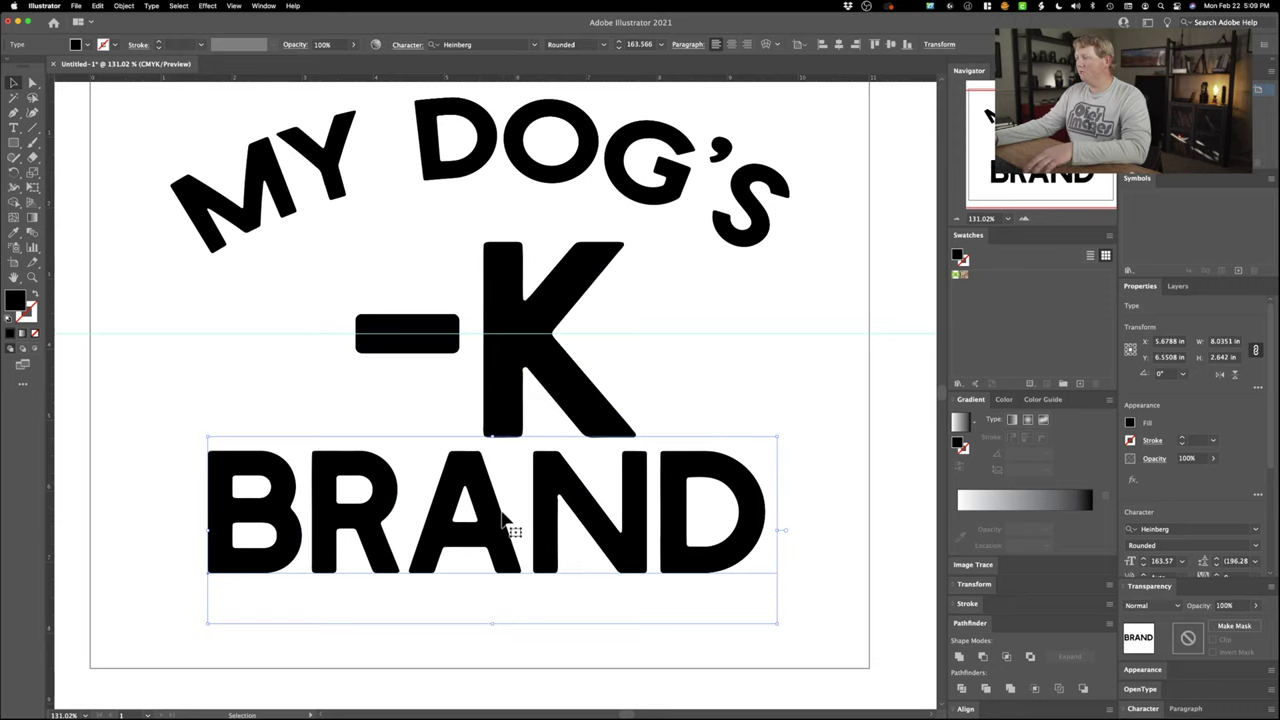
{"action": "key", "text": "super+shift+o"}
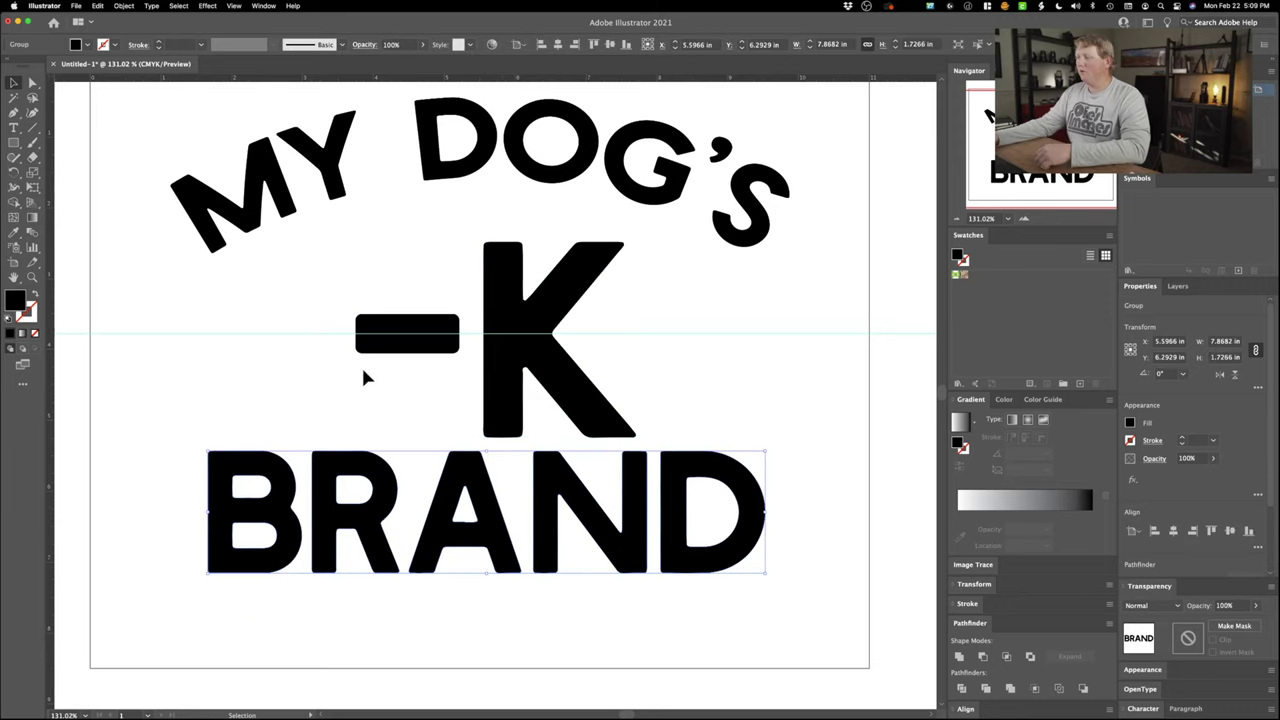
- Centre BRAND horizontally on the artboard and nudge it down slightly
{"action": "left_click", "coordinate": [540, 47]}
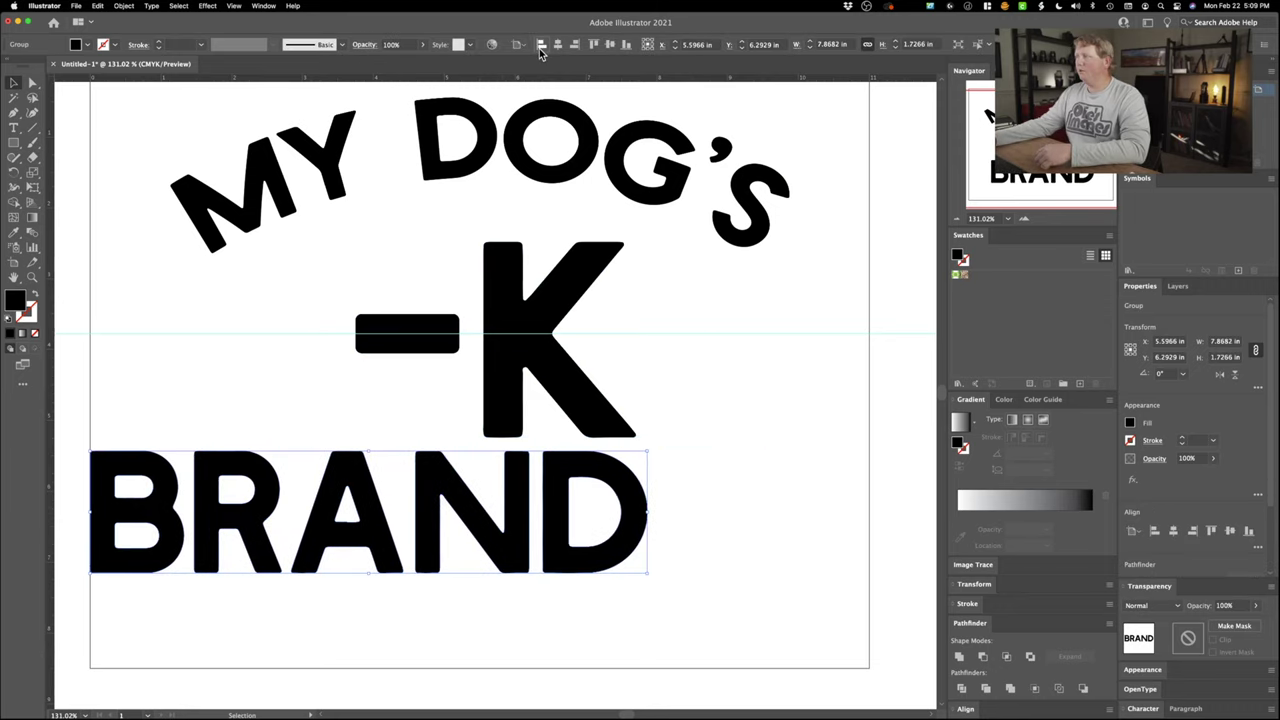
{"action": "left_click", "coordinate": [557, 45]}
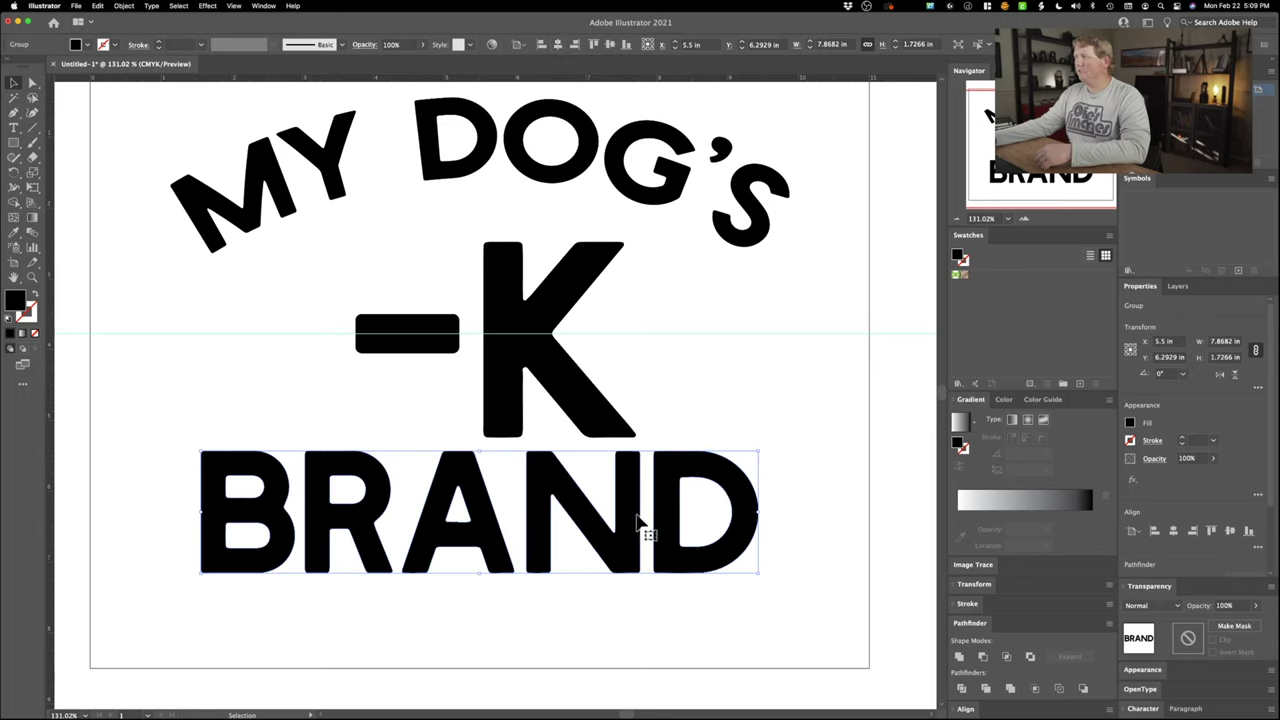
{"action": "left_click", "coordinate": [638, 620]}
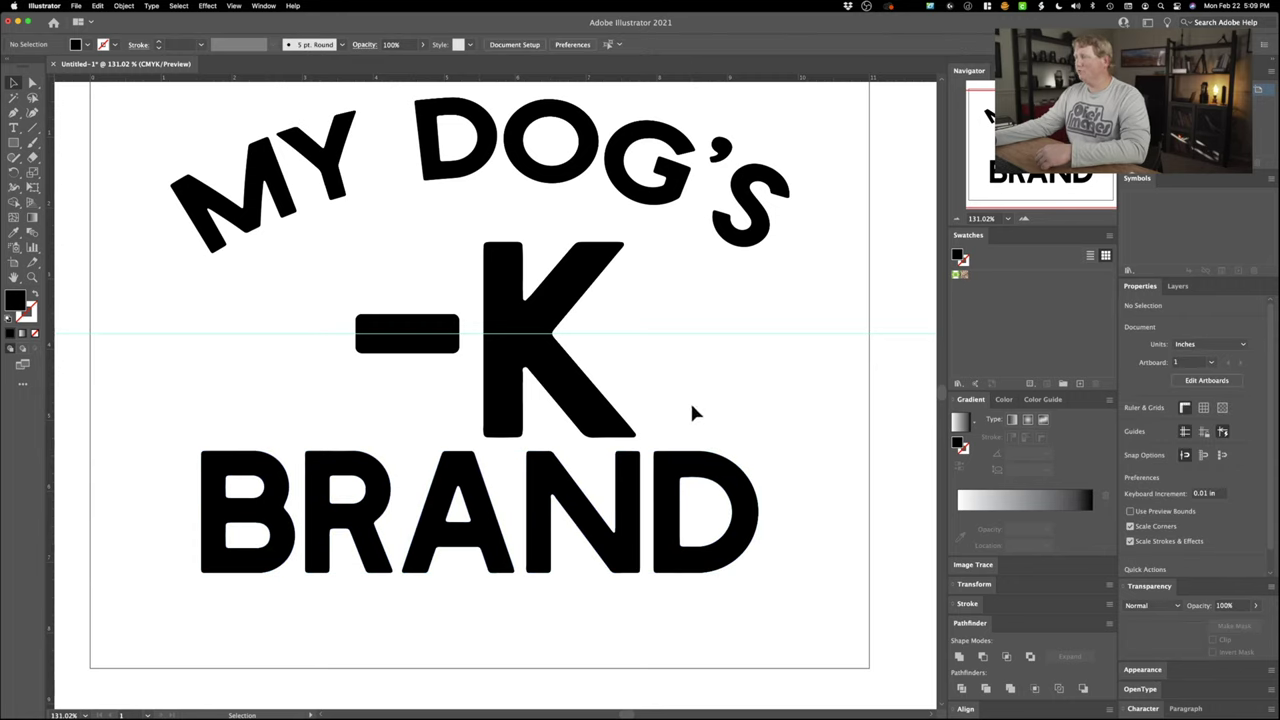
{"action": "left_click", "coordinate": [620, 493]}
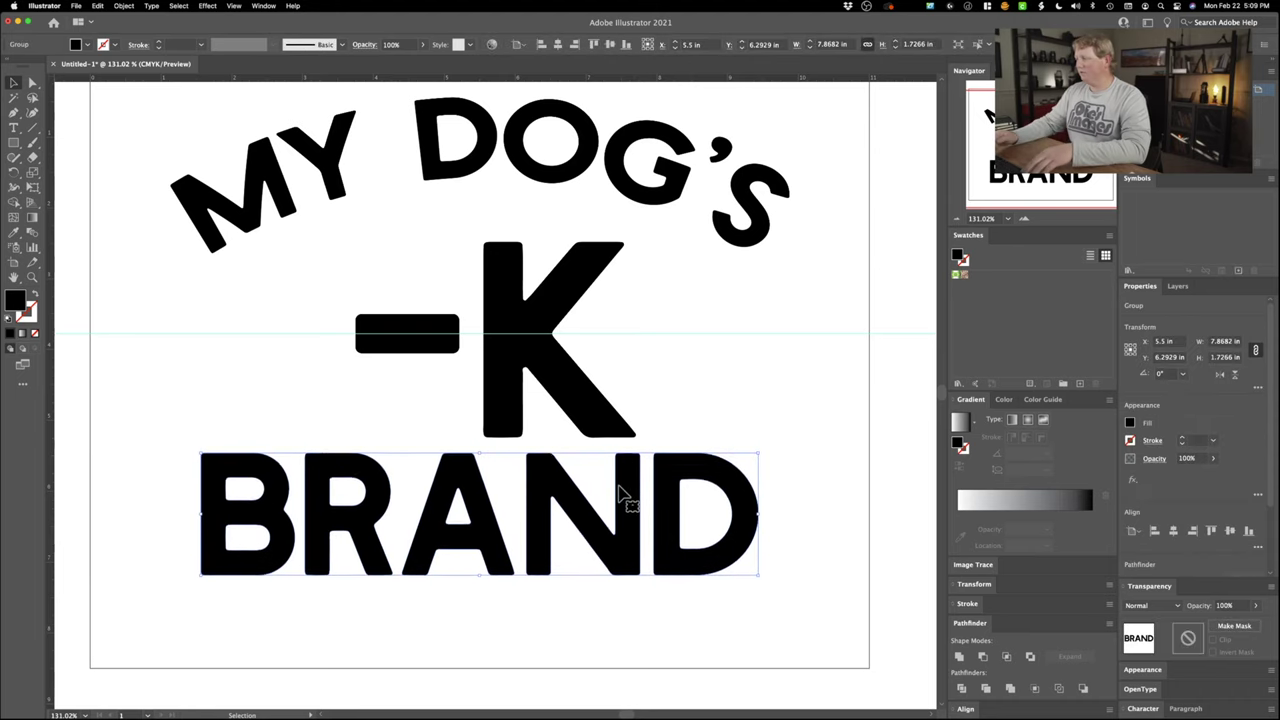
{"action": "key", "text": "Down"}
{"action": "key", "text": "Down"}
{"action": "key", "text": "Down"}
{"action": "key", "text": "Down"}
{"action": "key", "text": "Down"}
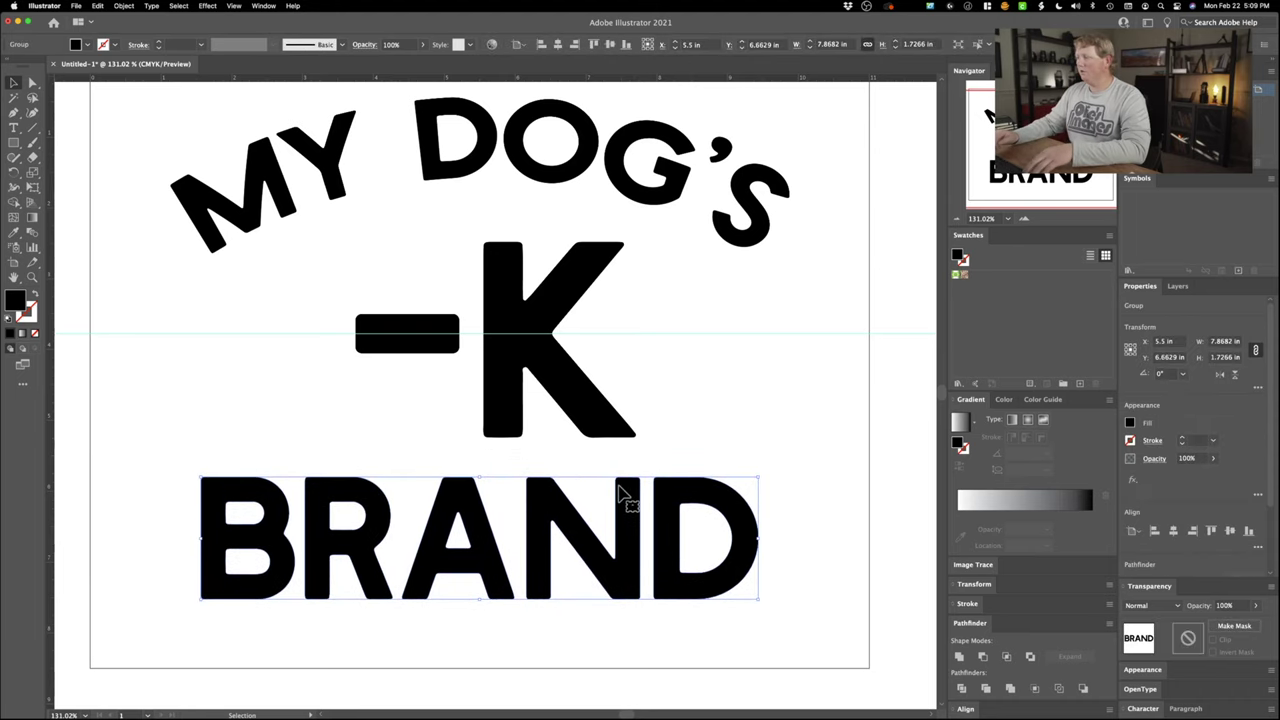
{"action": "left_click", "coordinate": [796, 420]}
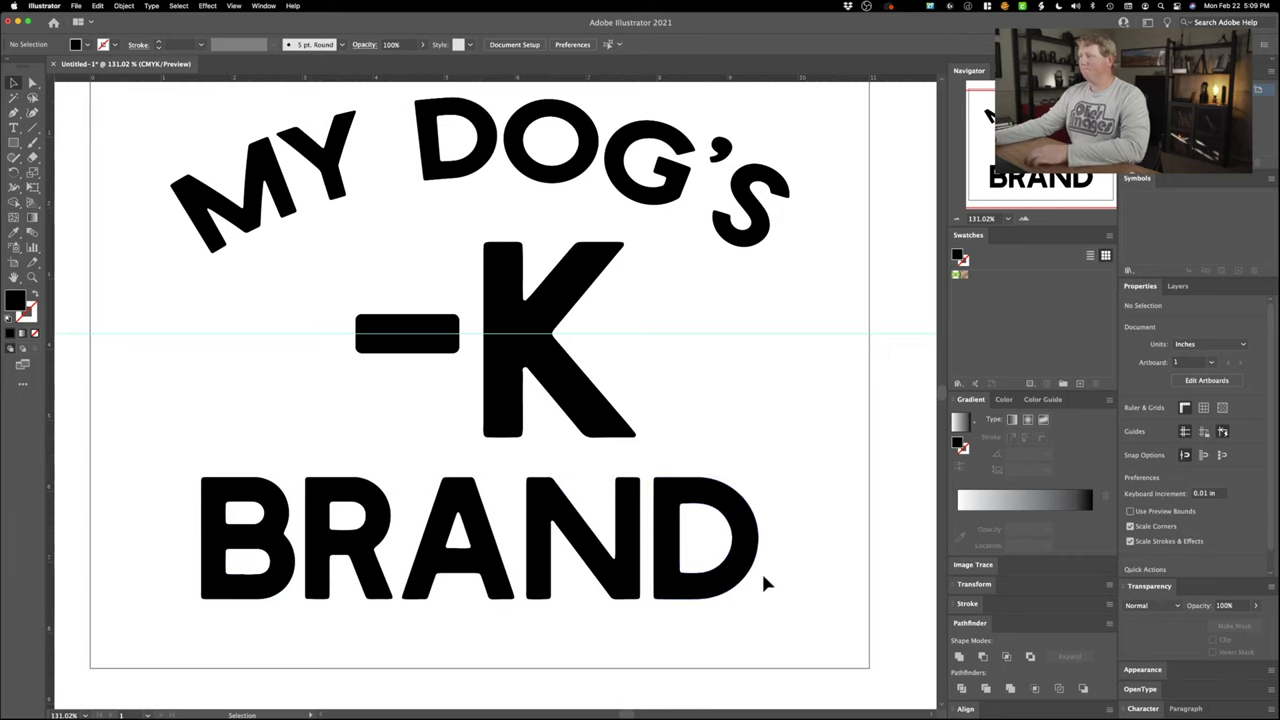
{"action": "scroll", "coordinate": [790, 520], "scroll_direction": "up", "scroll_amount": 2}
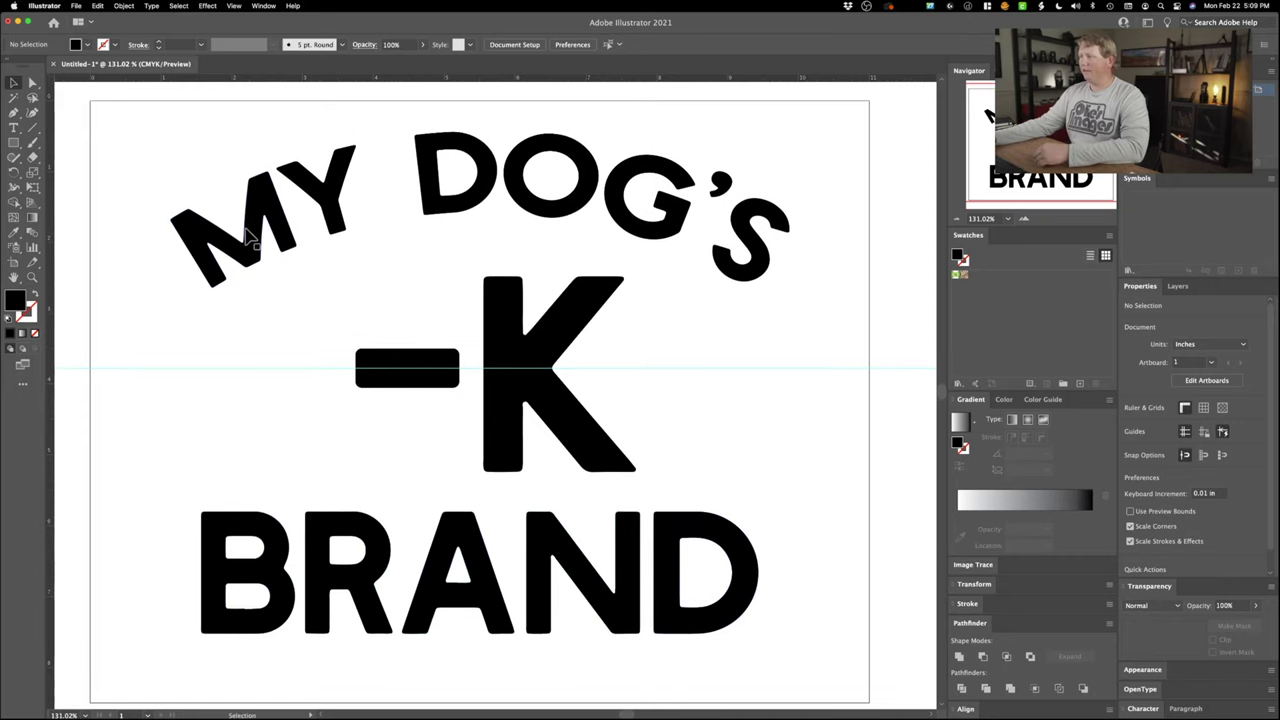
- Select all the artwork and open File > Export > Export Selection
{"action": "scroll", "coordinate": [858, 688], "scroll_direction": "down", "scroll_amount": 4}
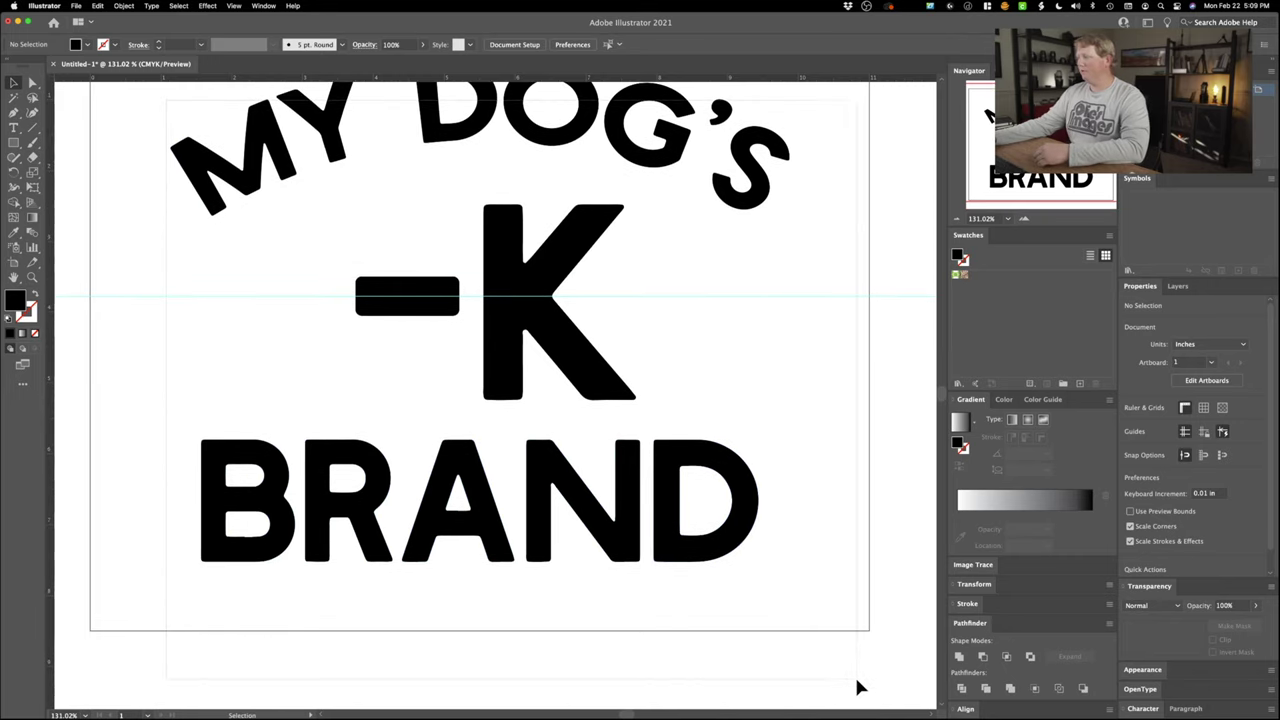
{"action": "key", "text": "super+a"}
{"action": "scroll", "coordinate": [852, 550], "scroll_direction": "up", "scroll_amount": 3}
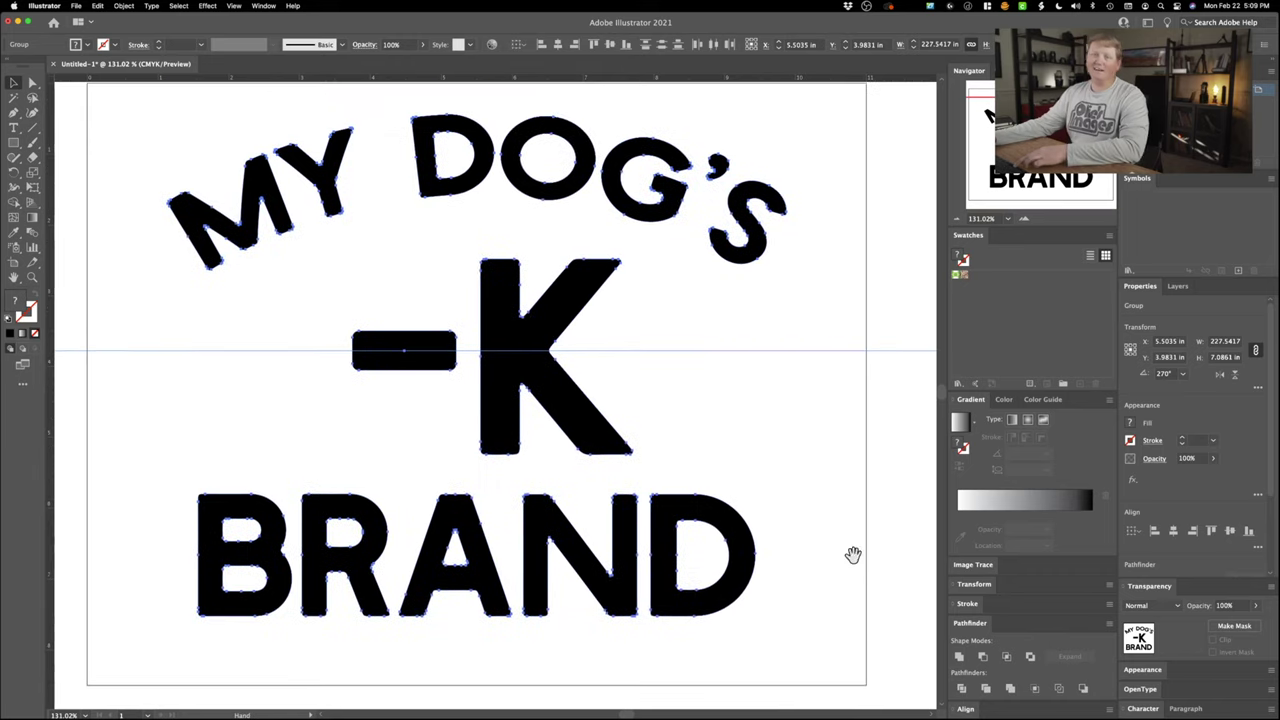
{"action": "key", "text": "space"}
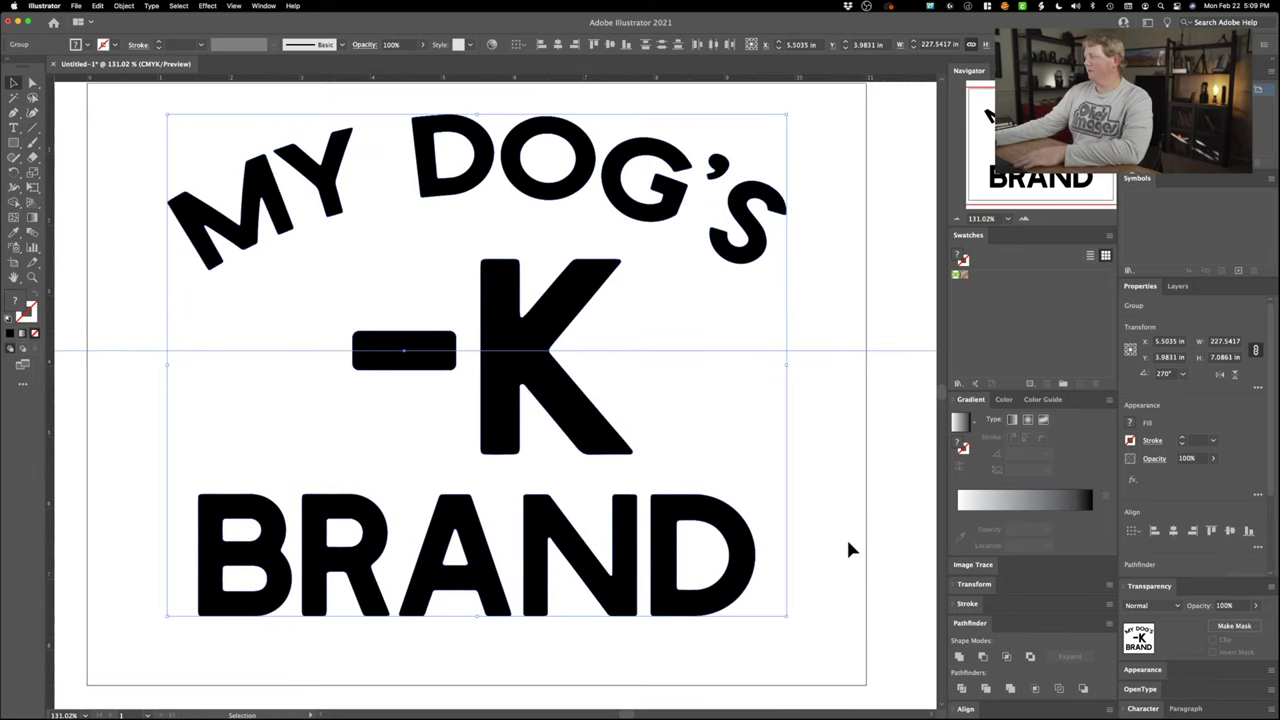
{"action": "scroll", "coordinate": [846, 546], "scroll_direction": "up", "scroll_amount": 1}
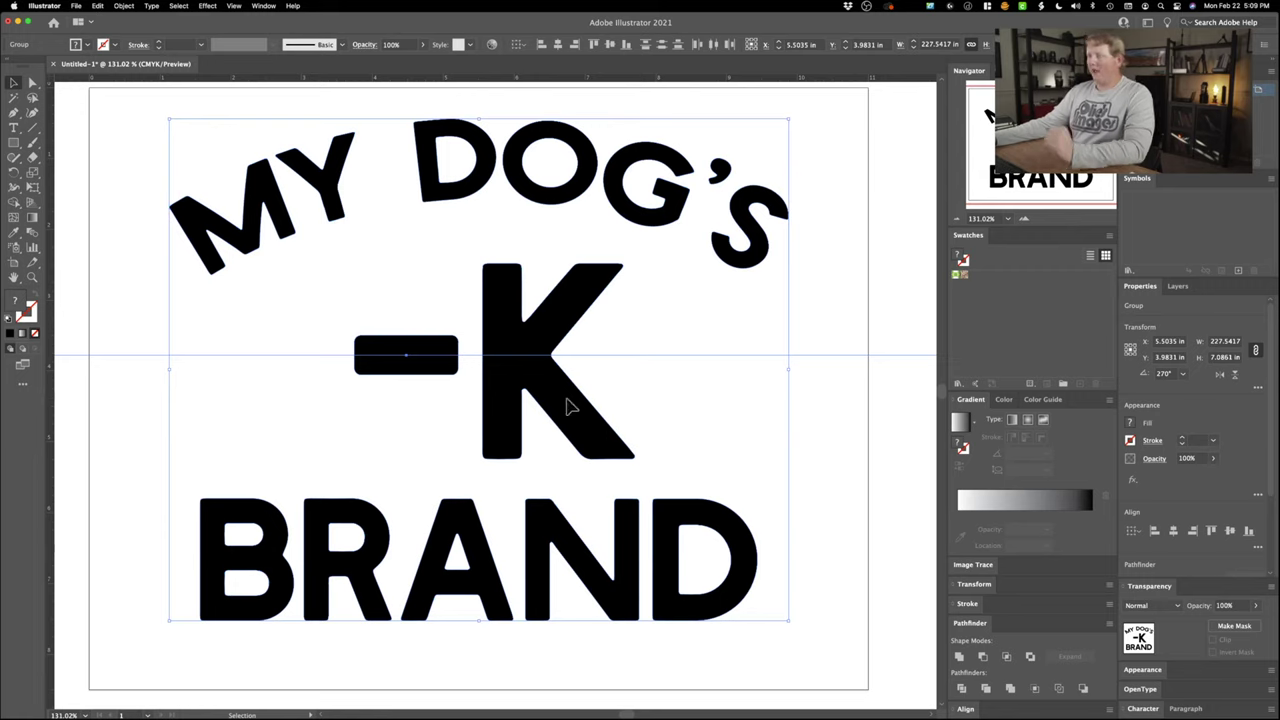
{"action": "left_click", "coordinate": [75, 6]}
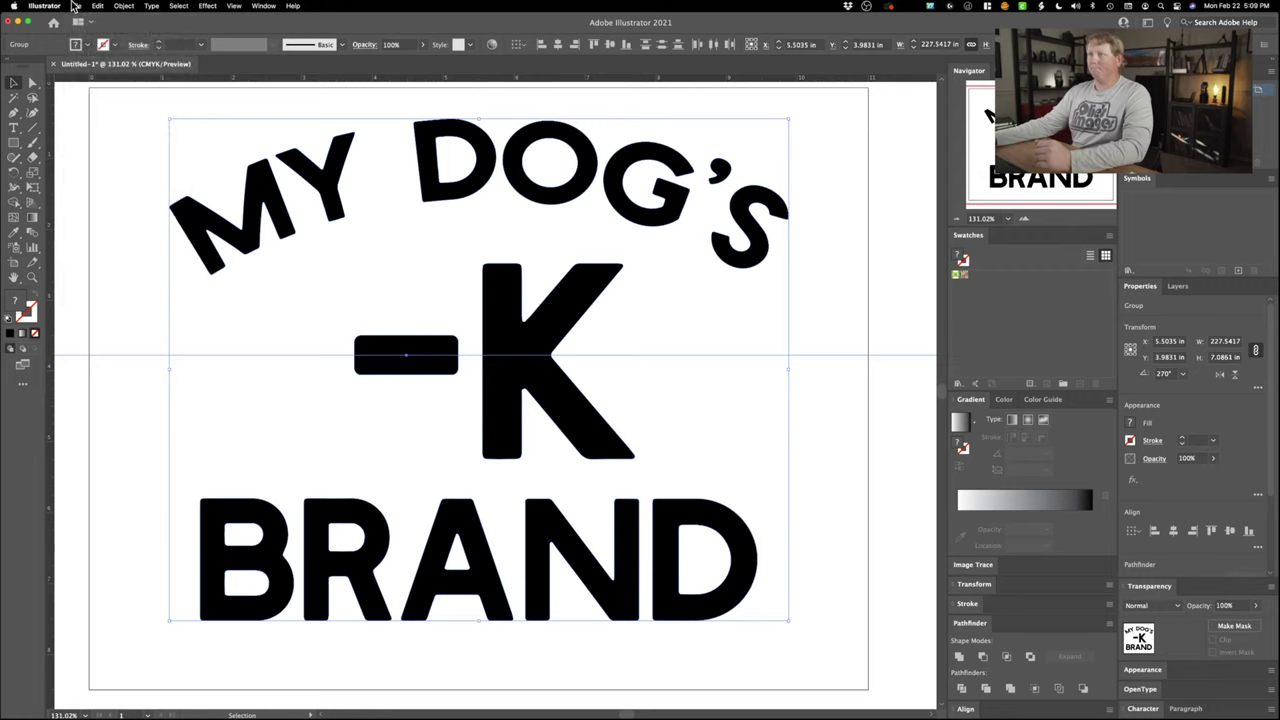
{"action": "left_click", "coordinate": [75, 6]}
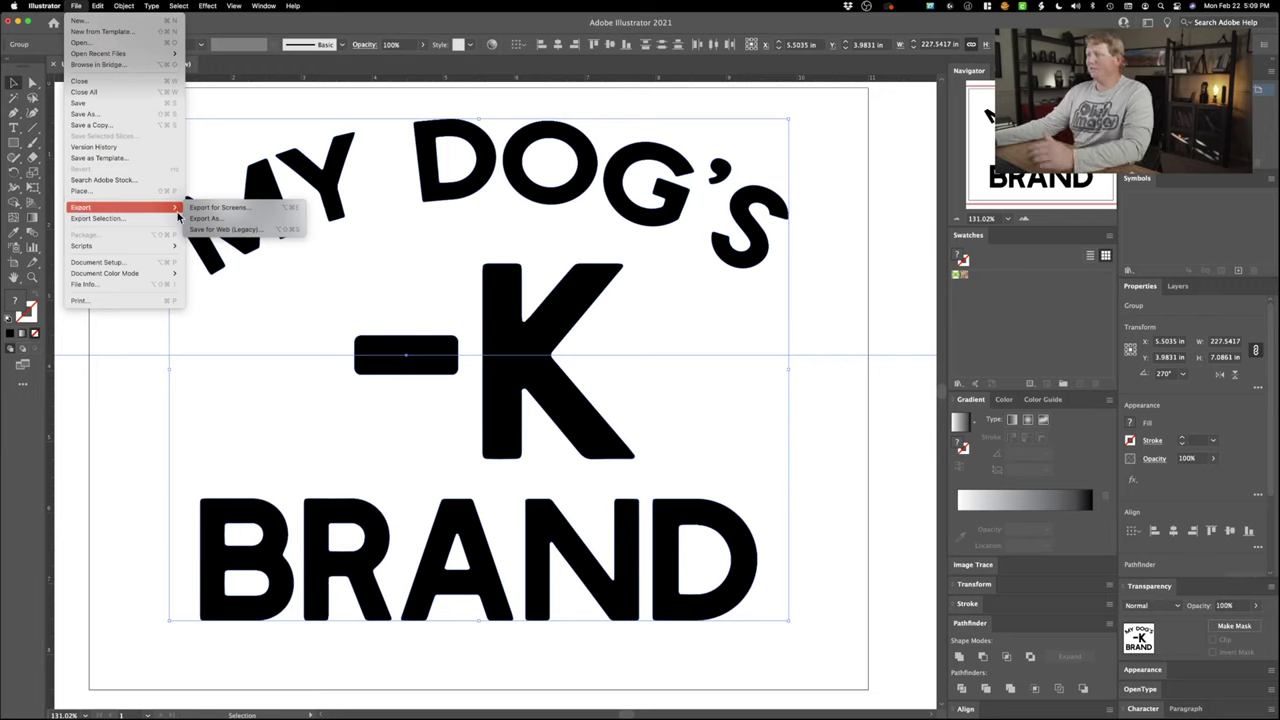
{"action": "mouse_move", "coordinate": [182, 210]}
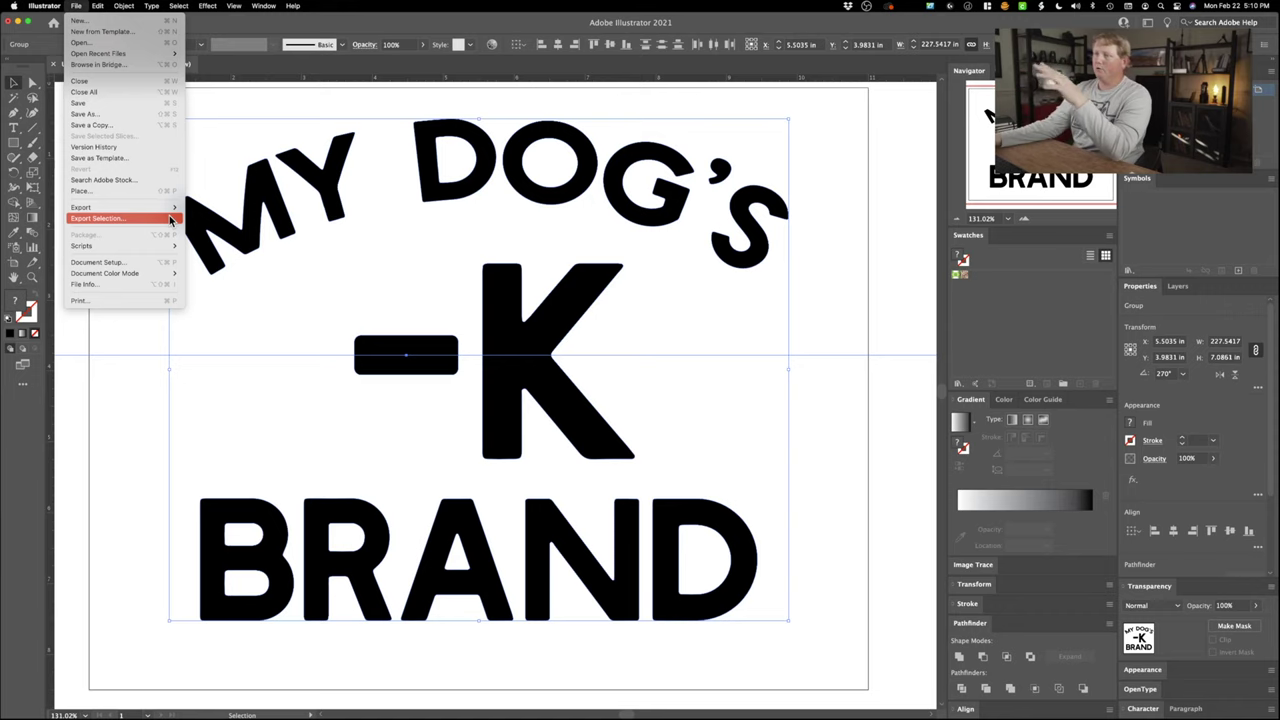
{"action": "left_click", "coordinate": [121, 219]}
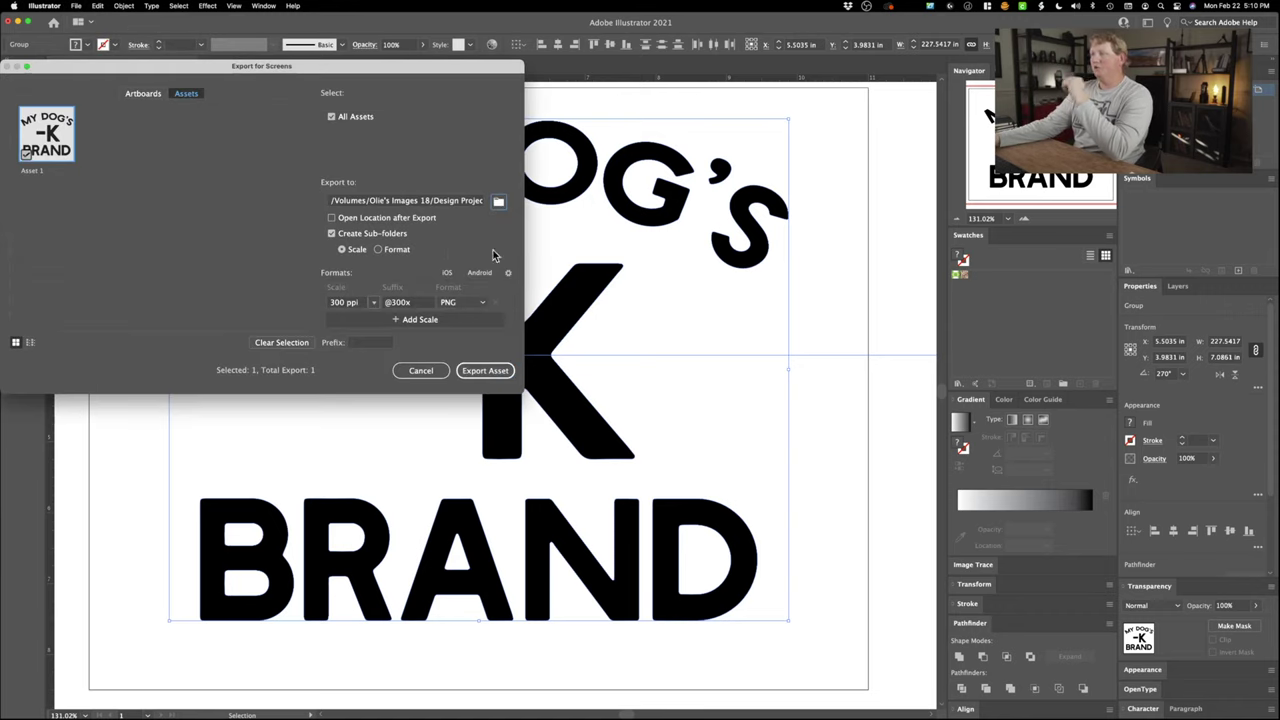
- Set the My Dog's Brand folder as destination, keep PNG format, and export the asset
{"action": "left_click", "coordinate": [498, 200]}
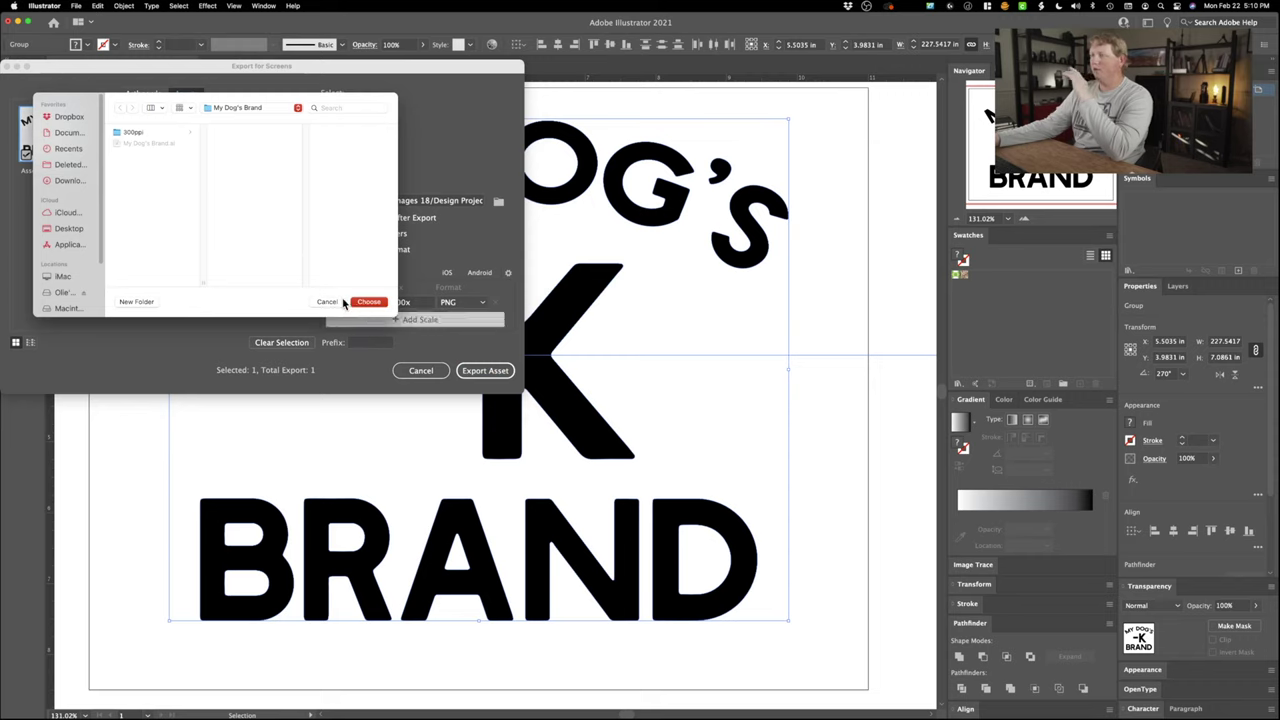
{"action": "left_click", "coordinate": [379, 305]}
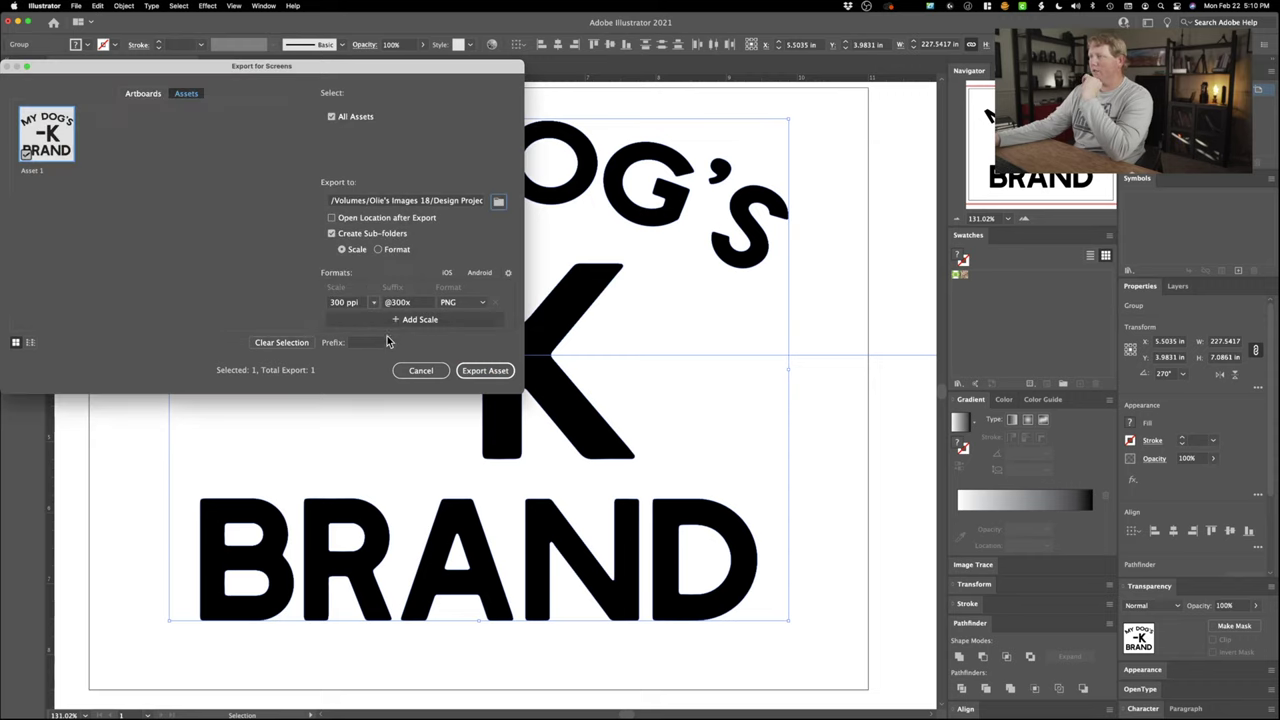
{"action": "left_click", "coordinate": [455, 305]}
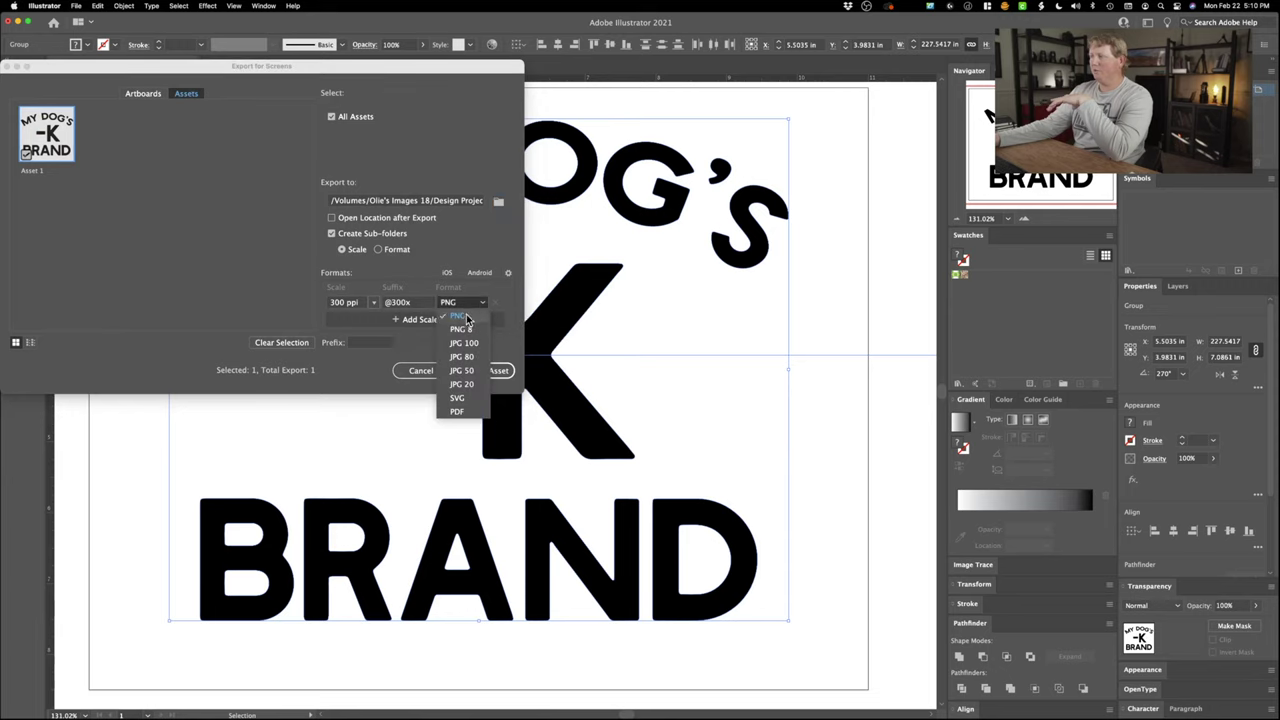
{"action": "left_click", "coordinate": [410, 262]}
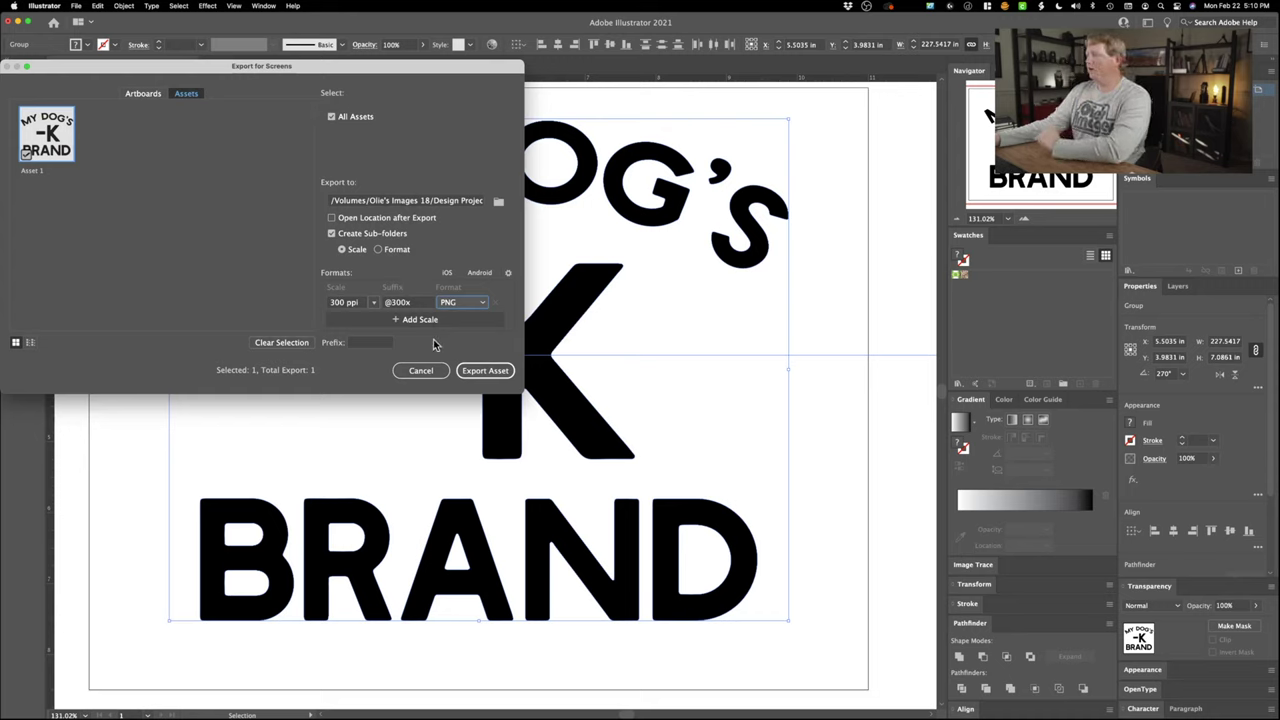
{"action": "left_click", "coordinate": [480, 373]}
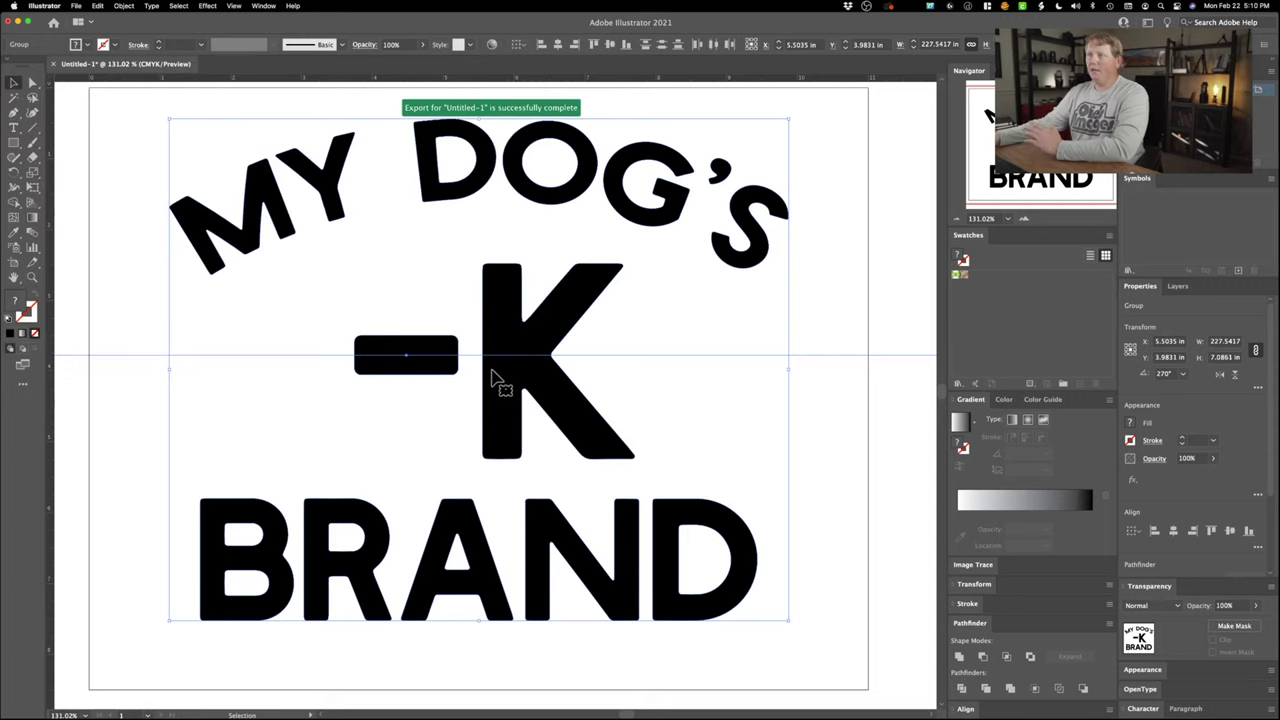
{"action": "mouse_move", "coordinate": [4, 333]}
{"action": "left_click", "coordinate": [14, 35]}
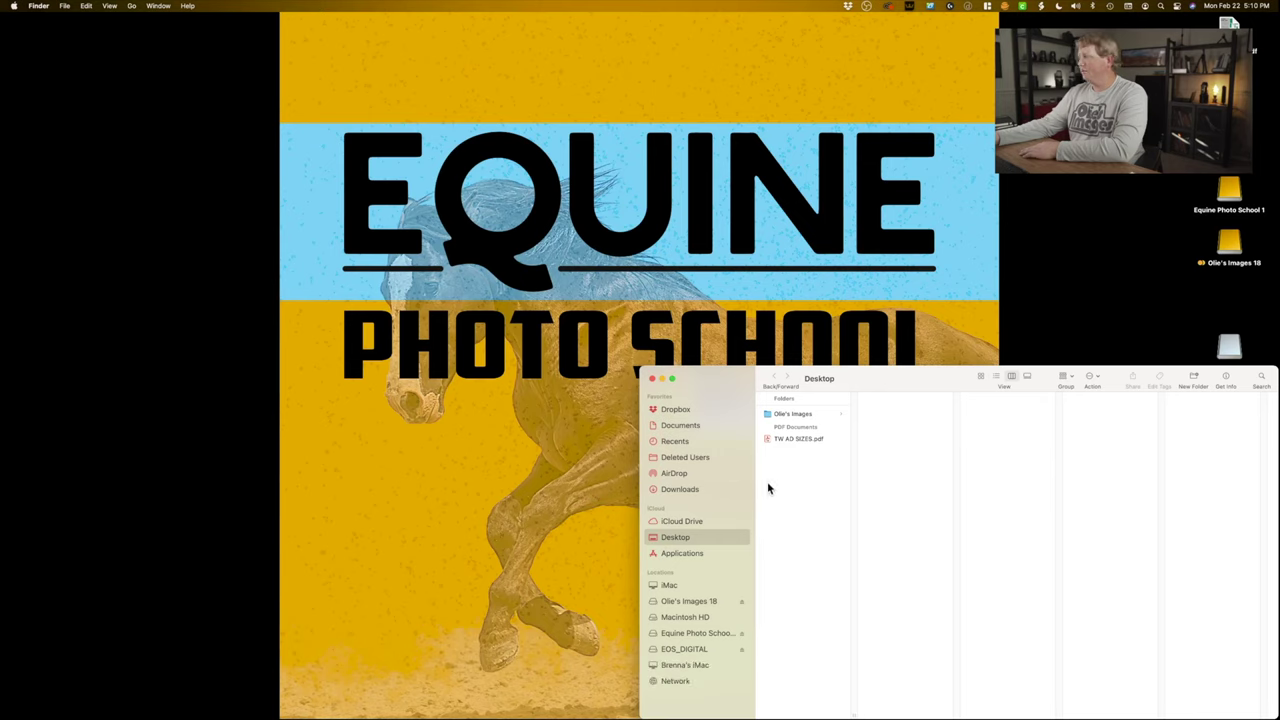
{"action": "left_click", "coordinate": [729, 601]}
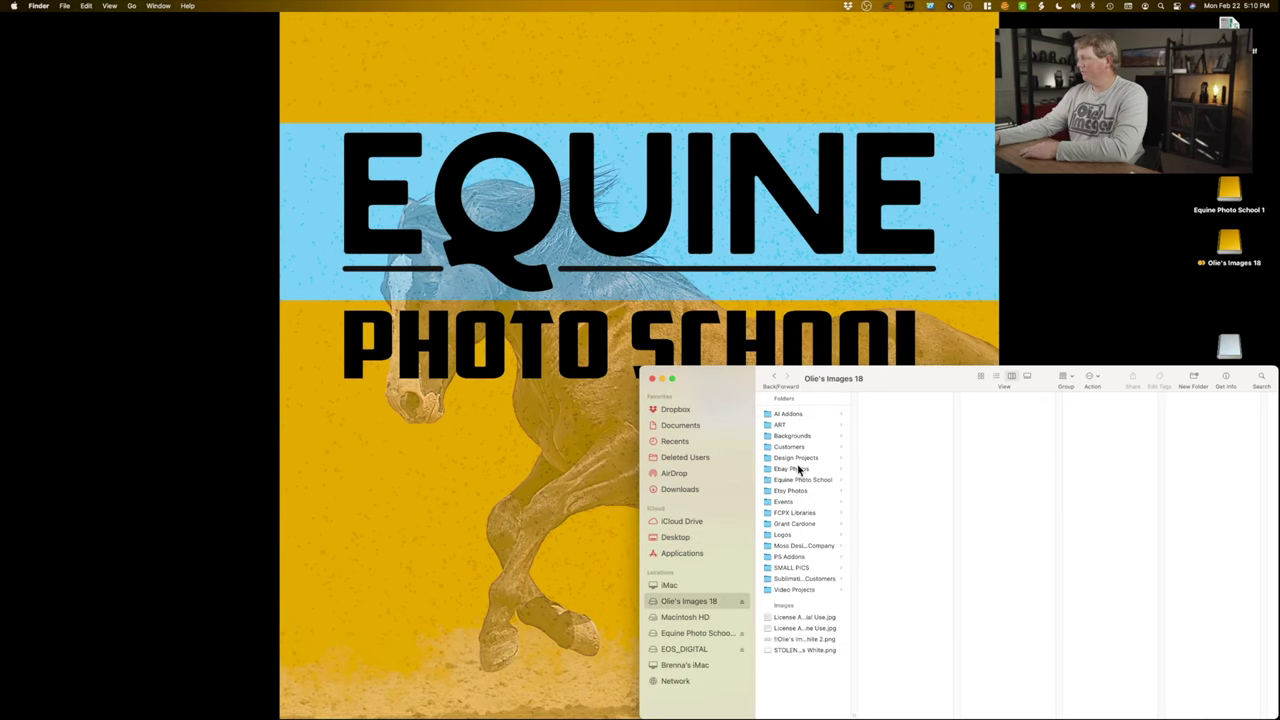
{"action": "left_click", "coordinate": [790, 446]}
{"action": "left_click", "coordinate": [796, 457]}
{"action": "left_click", "coordinate": [890, 490]}
{"action": "left_click", "coordinate": [982, 413]}
{"action": "left_click", "coordinate": [1100, 424]}
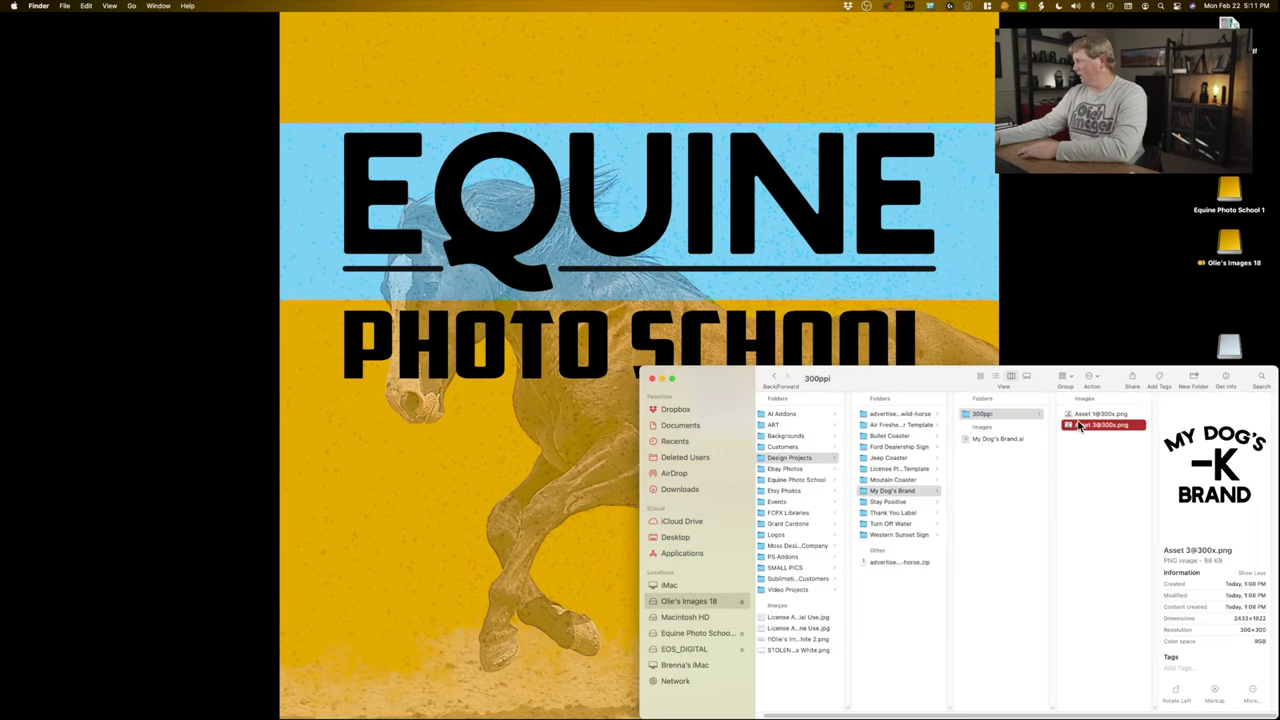
- Quick Look the exported PNG, then launch Cricut Design Space
{"action": "key", "text": "space"}
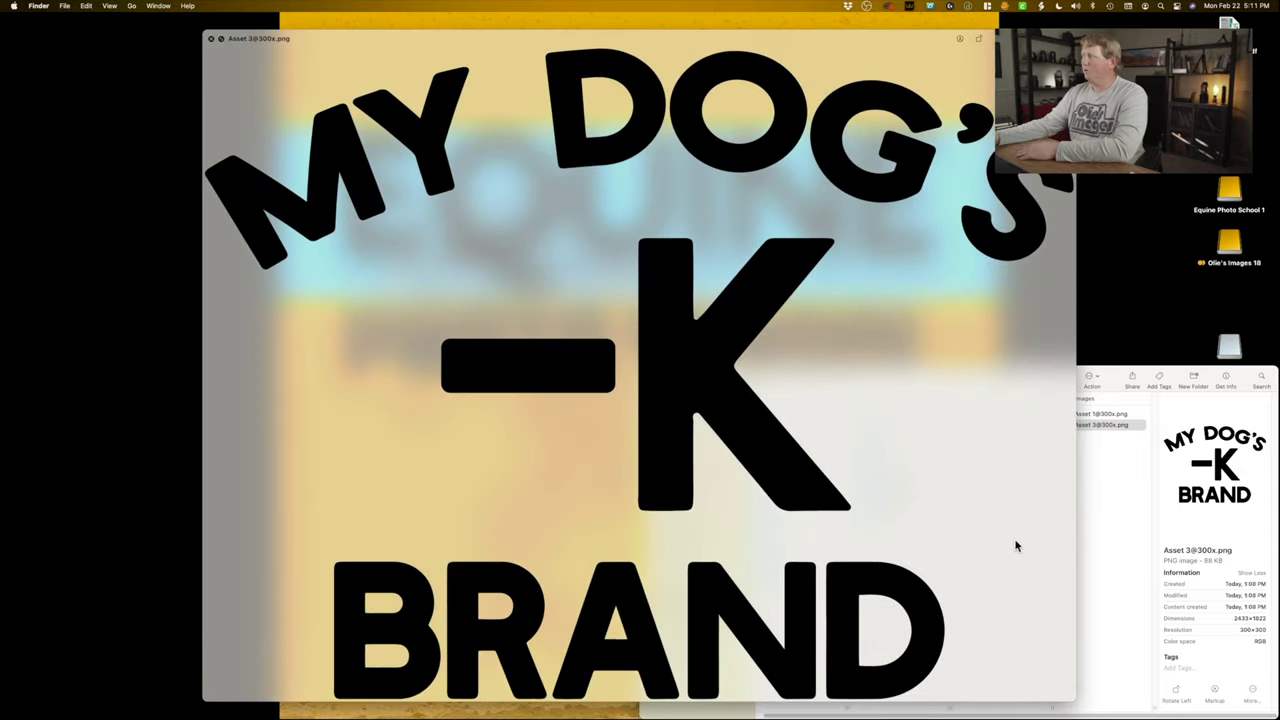
{"action": "key", "text": "space"}
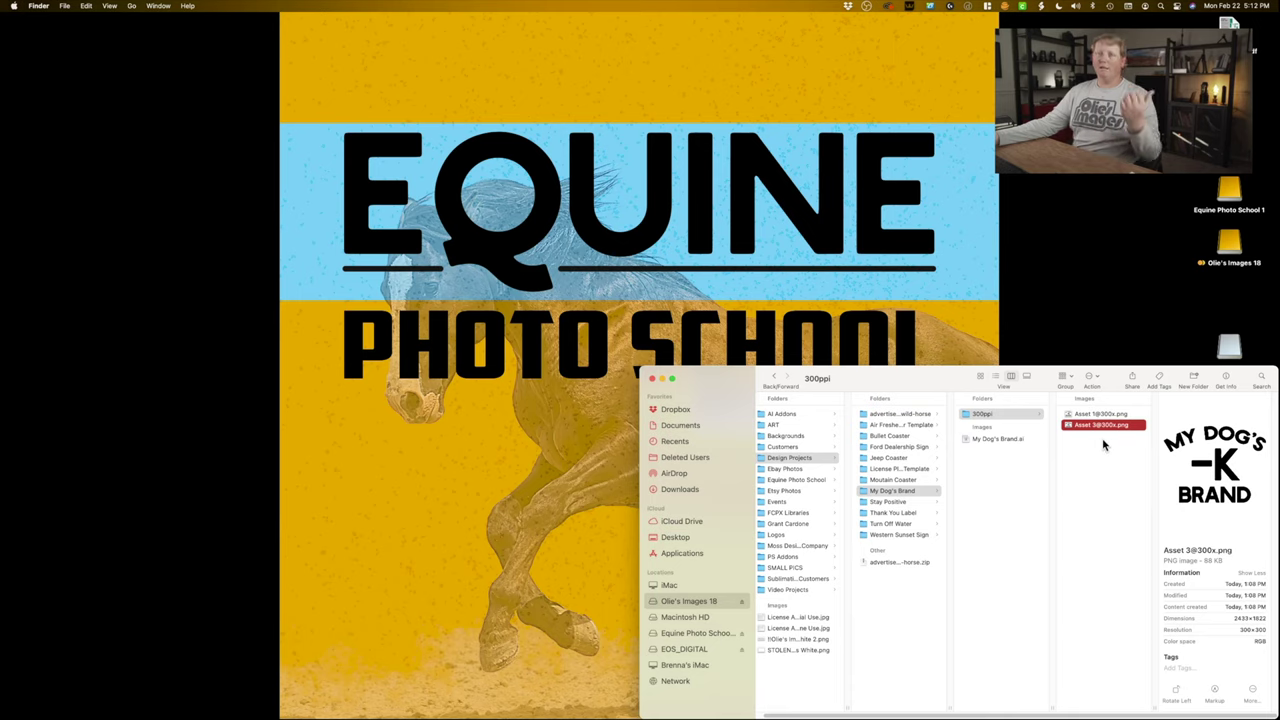
{"action": "left_click", "coordinate": [14, 238]}
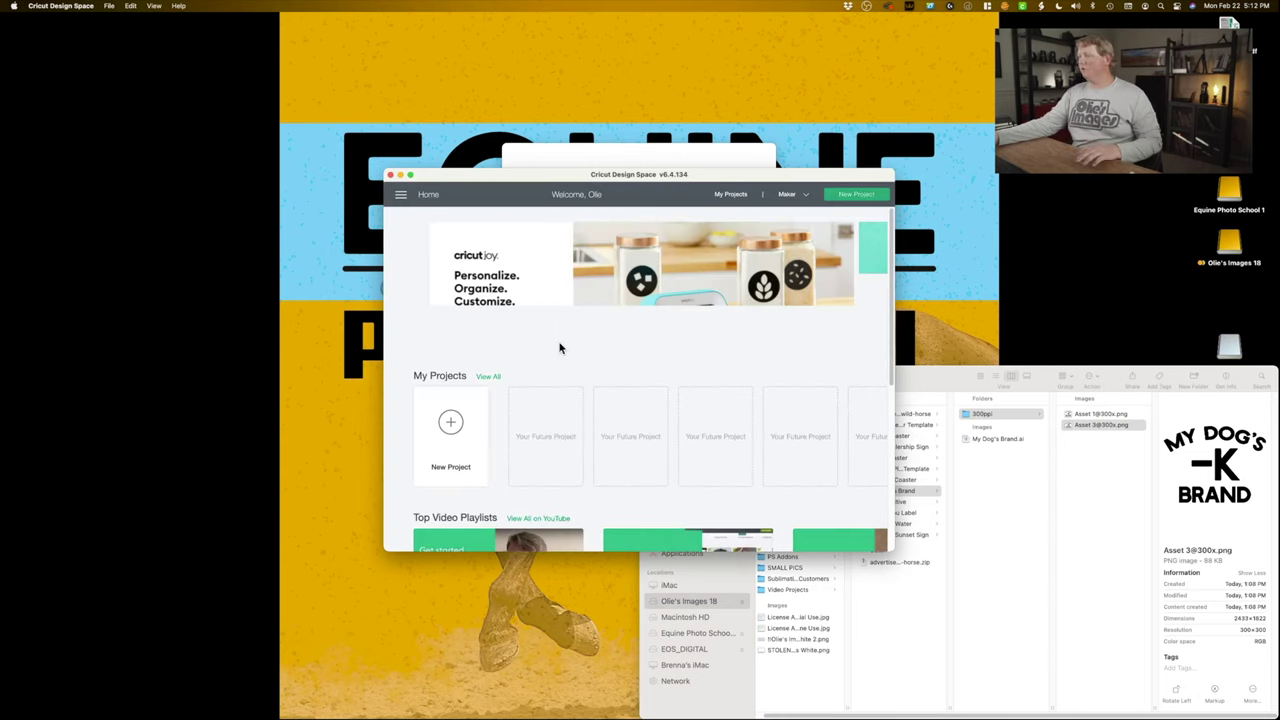
{"action": "left_click", "coordinate": [447, 452]}
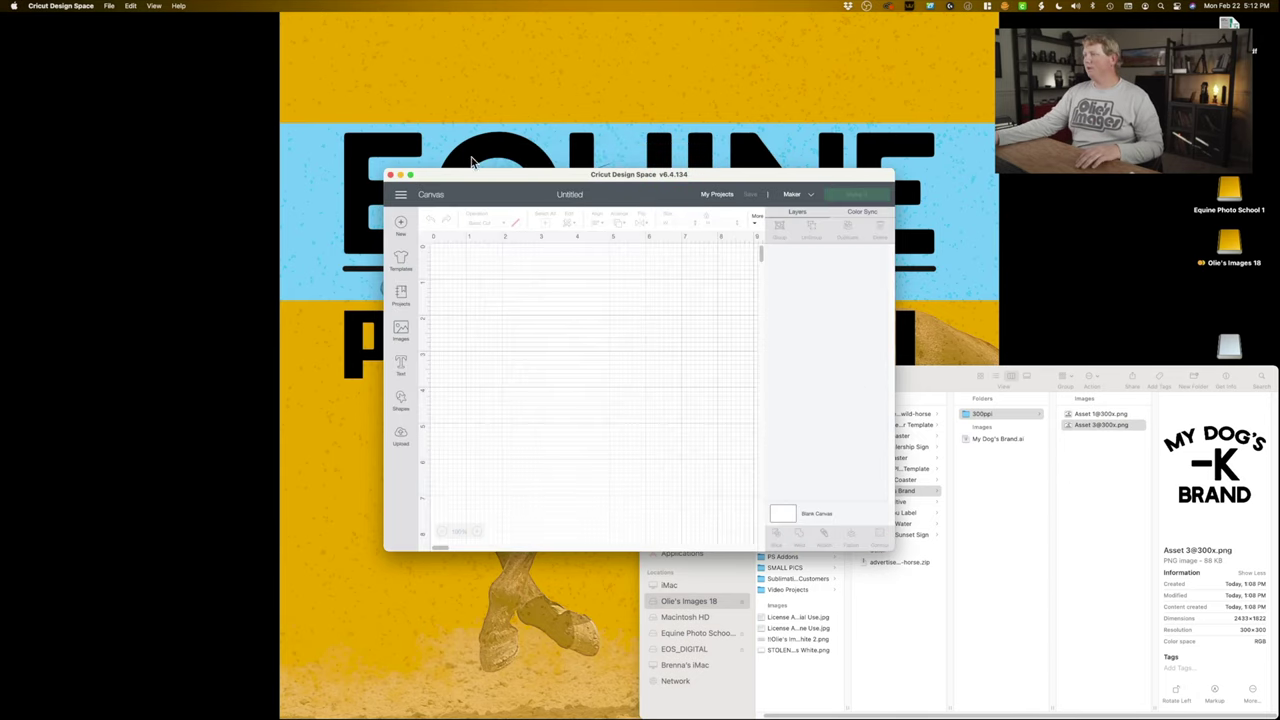
{"action": "left_click_drag", "start_coordinate": [480, 177], "coordinate": [5, 177]}
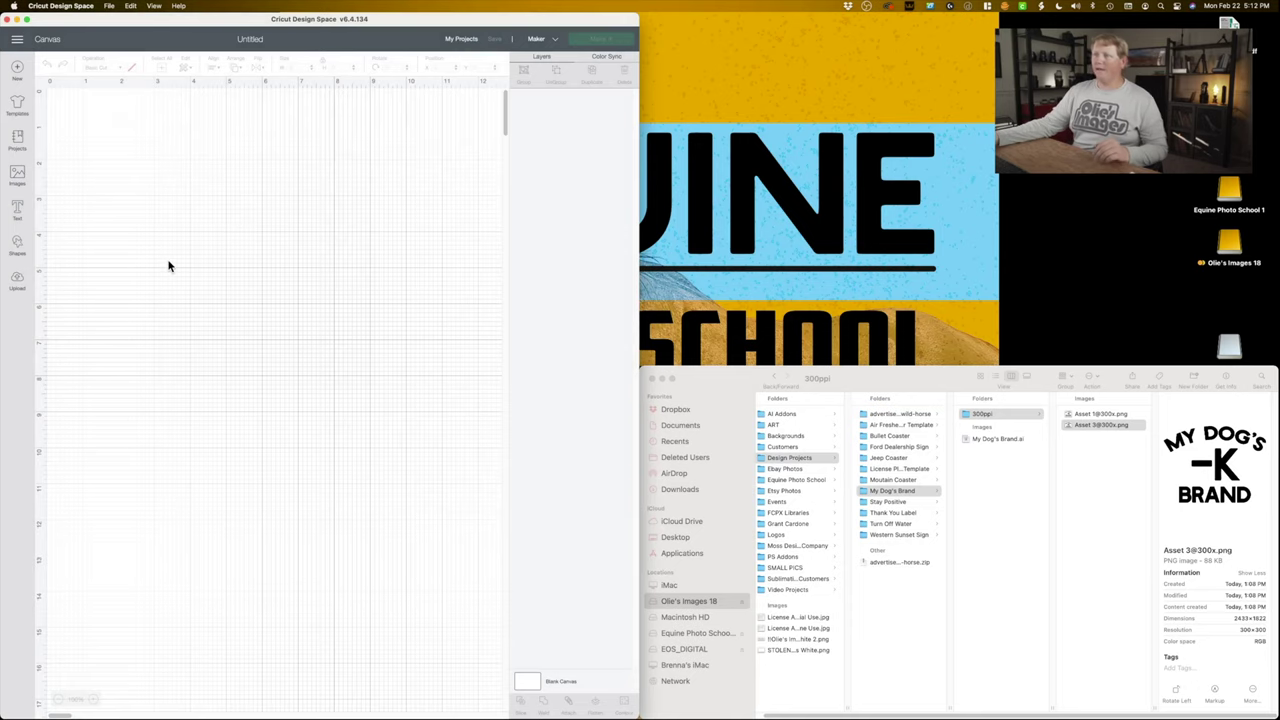
{"action": "left_click", "coordinate": [17, 280]}
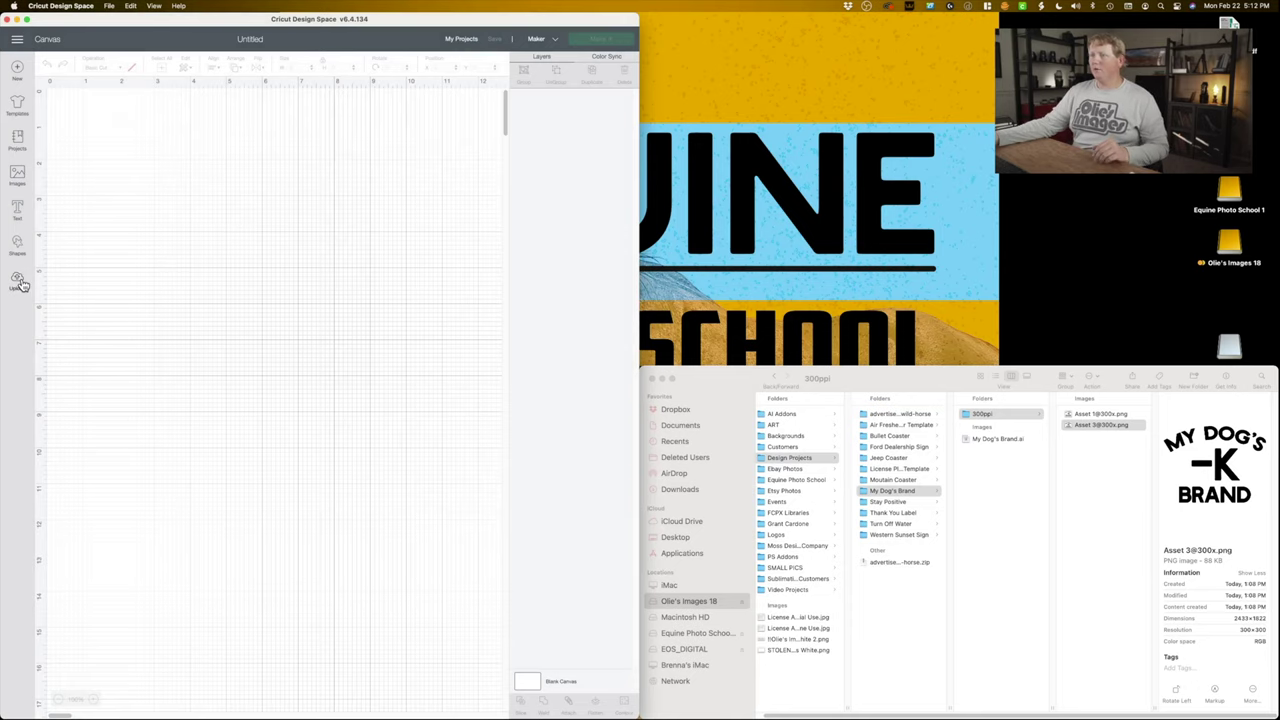
{"action": "left_click", "coordinate": [189, 306]}
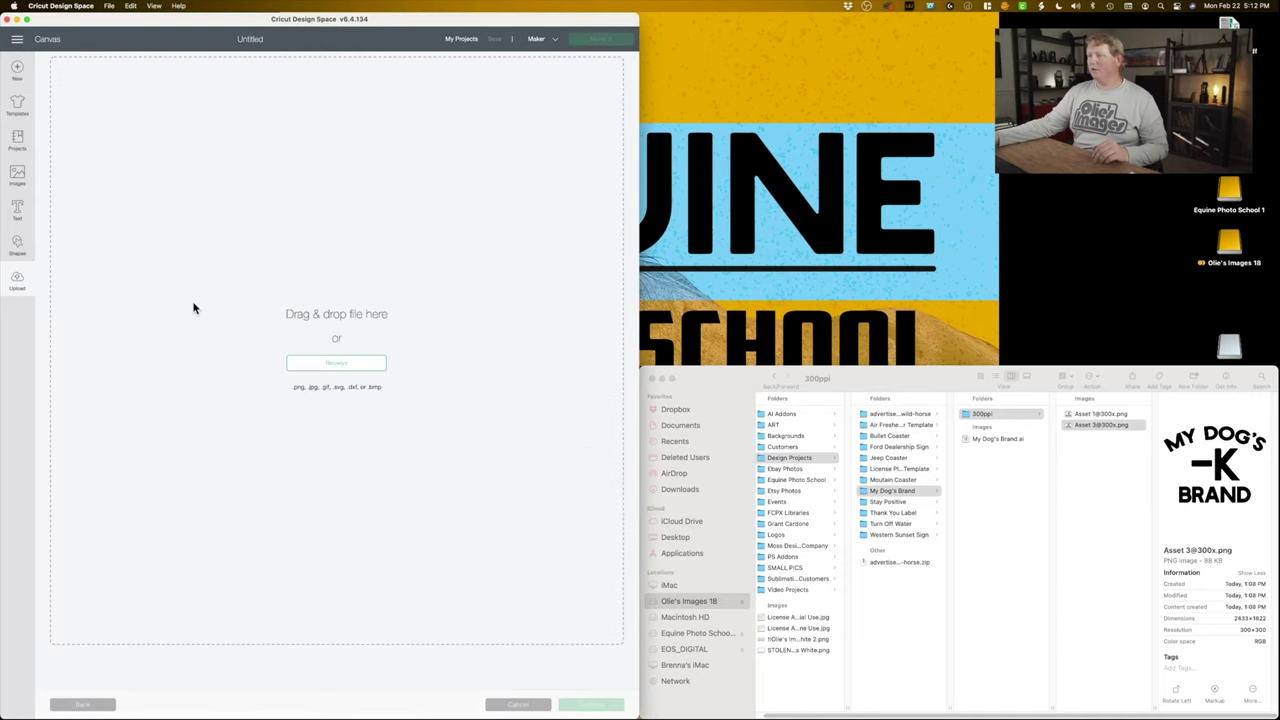
{"action": "left_click_drag", "start_coordinate": [1114, 430], "coordinate": [513, 352]}
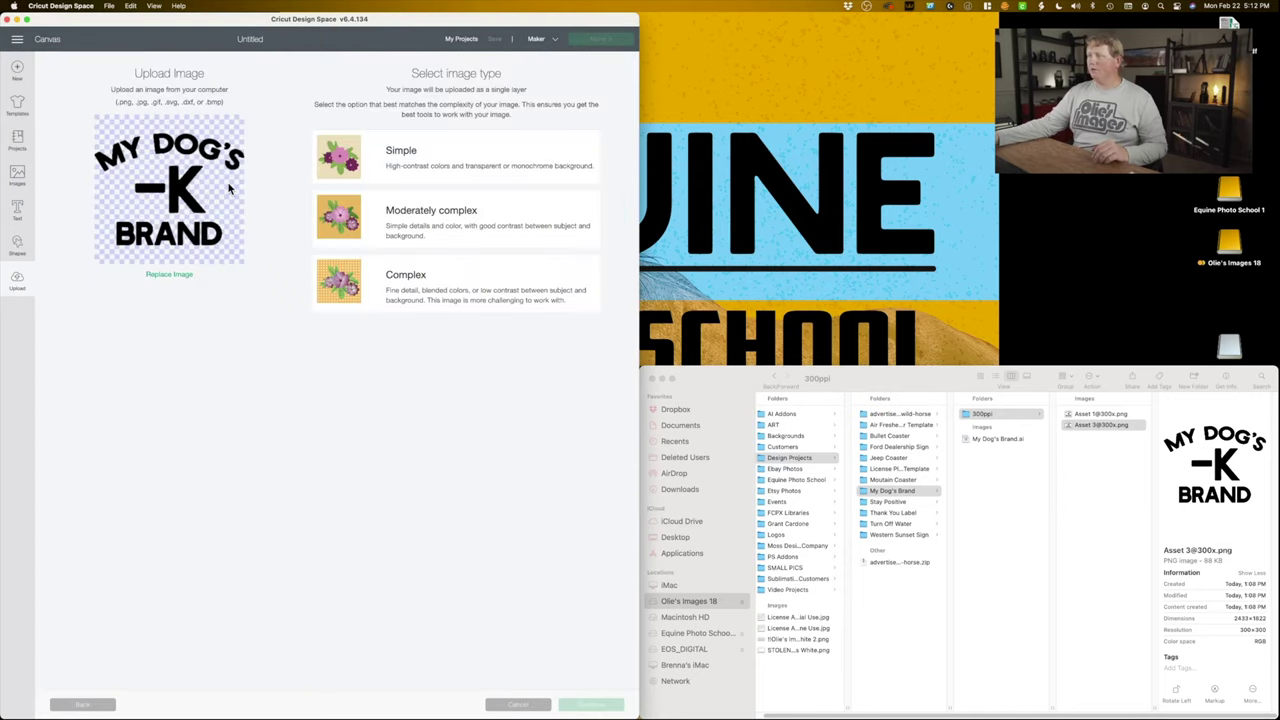
- Mark the image as Simple and continue past Select & erase without erasing
{"action": "left_click", "coordinate": [378, 157]}
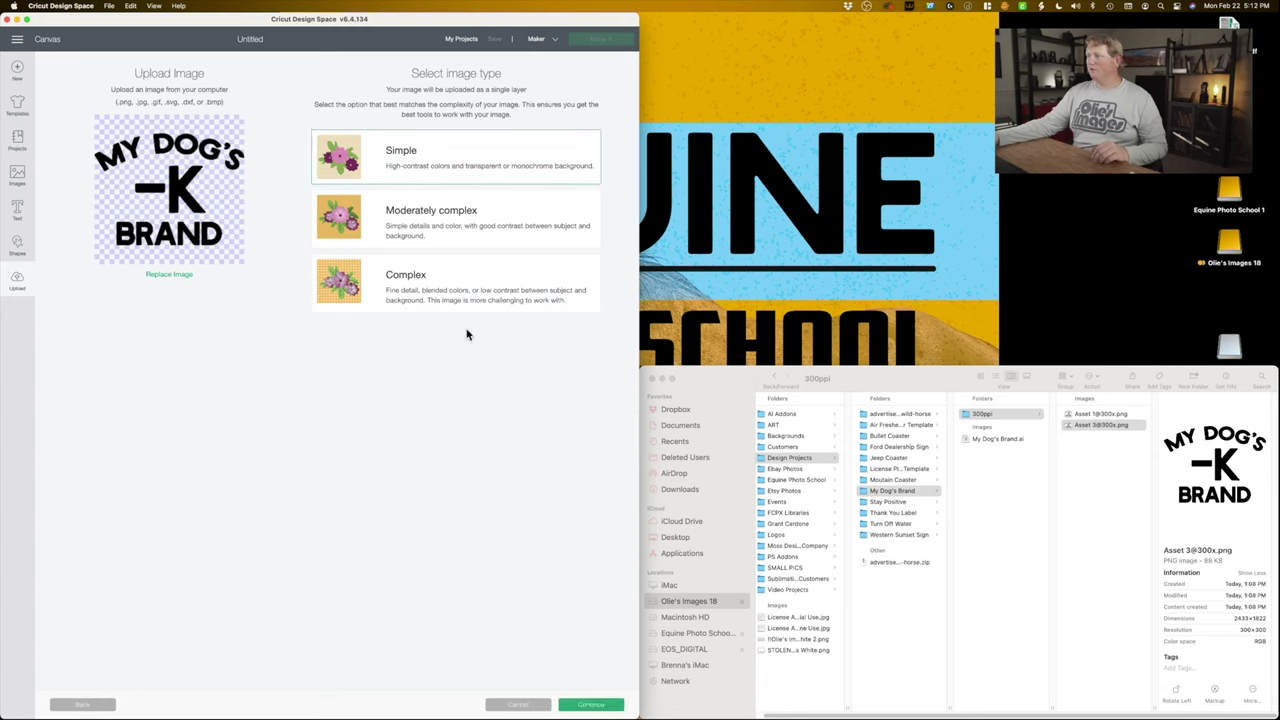
{"action": "left_click", "coordinate": [606, 705]}
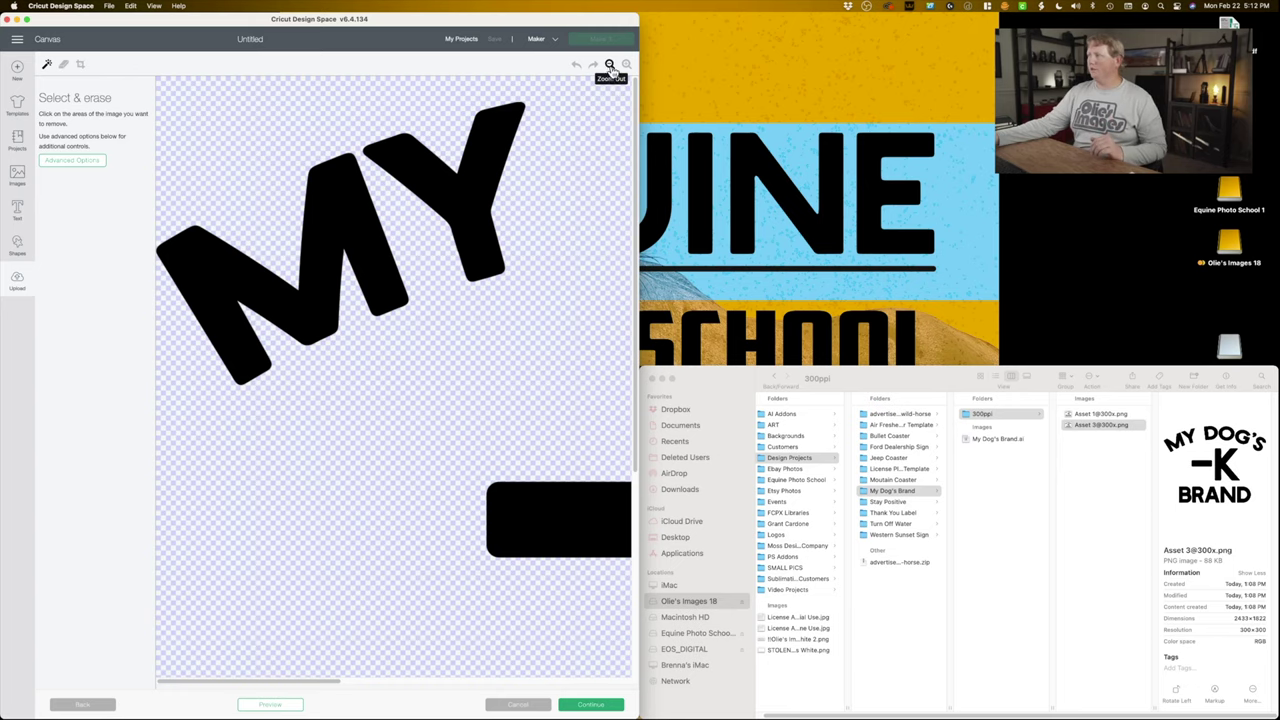
{"action": "left_click", "coordinate": [610, 66]}
{"action": "left_click", "coordinate": [610, 66]}
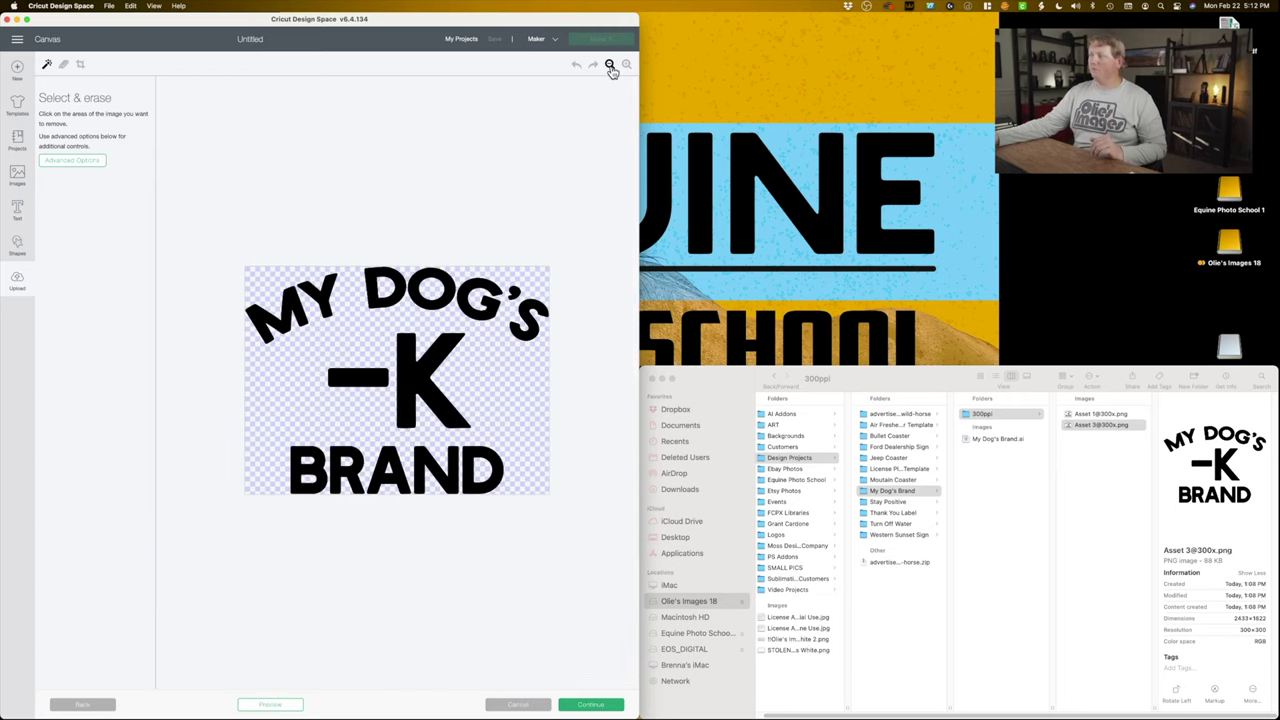
{"action": "left_click", "coordinate": [590, 705]}
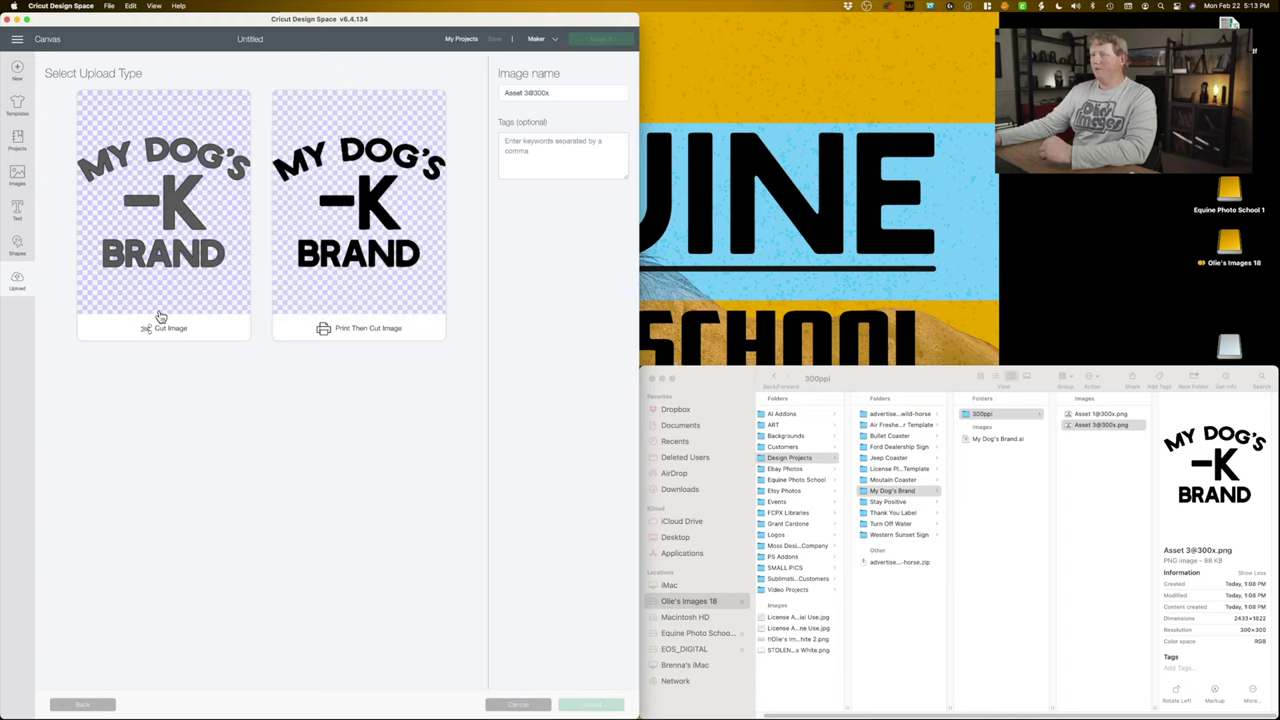
- Upload the MY DOG'S -K BRAND design as a cut image and insert it into the project
{"action": "left_click", "coordinate": [199, 283]}
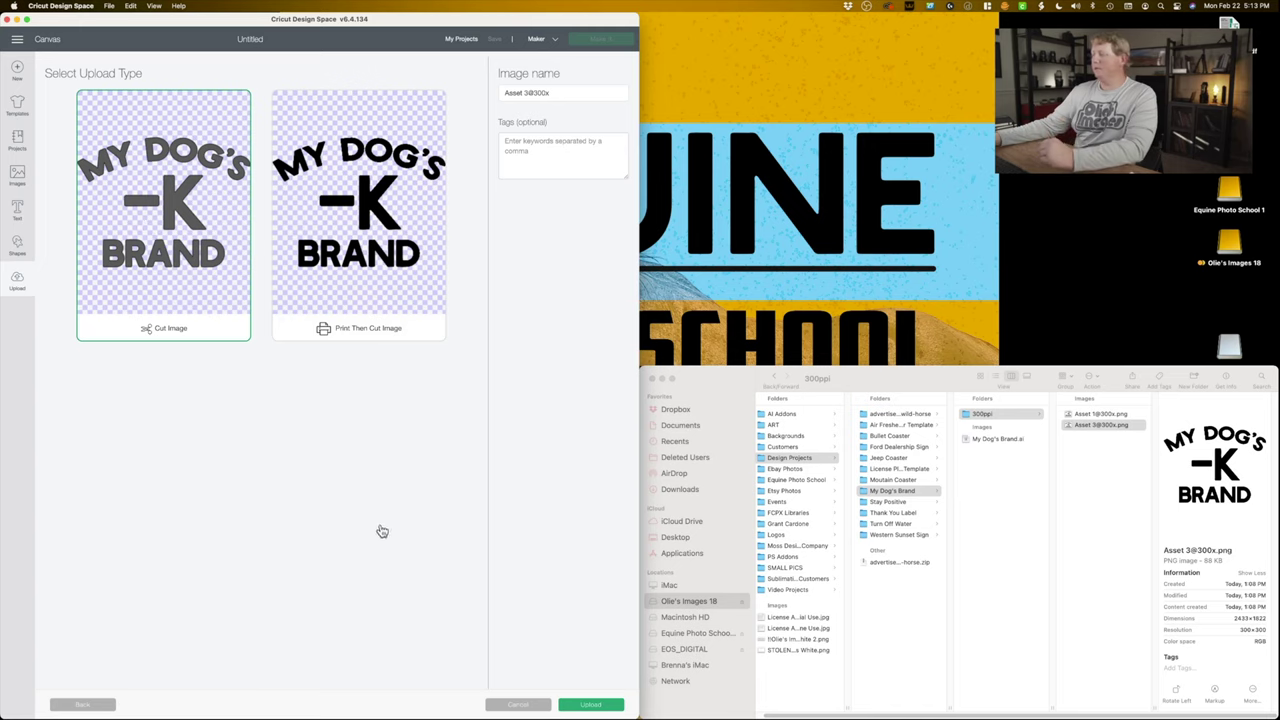
{"action": "left_click", "coordinate": [605, 707]}
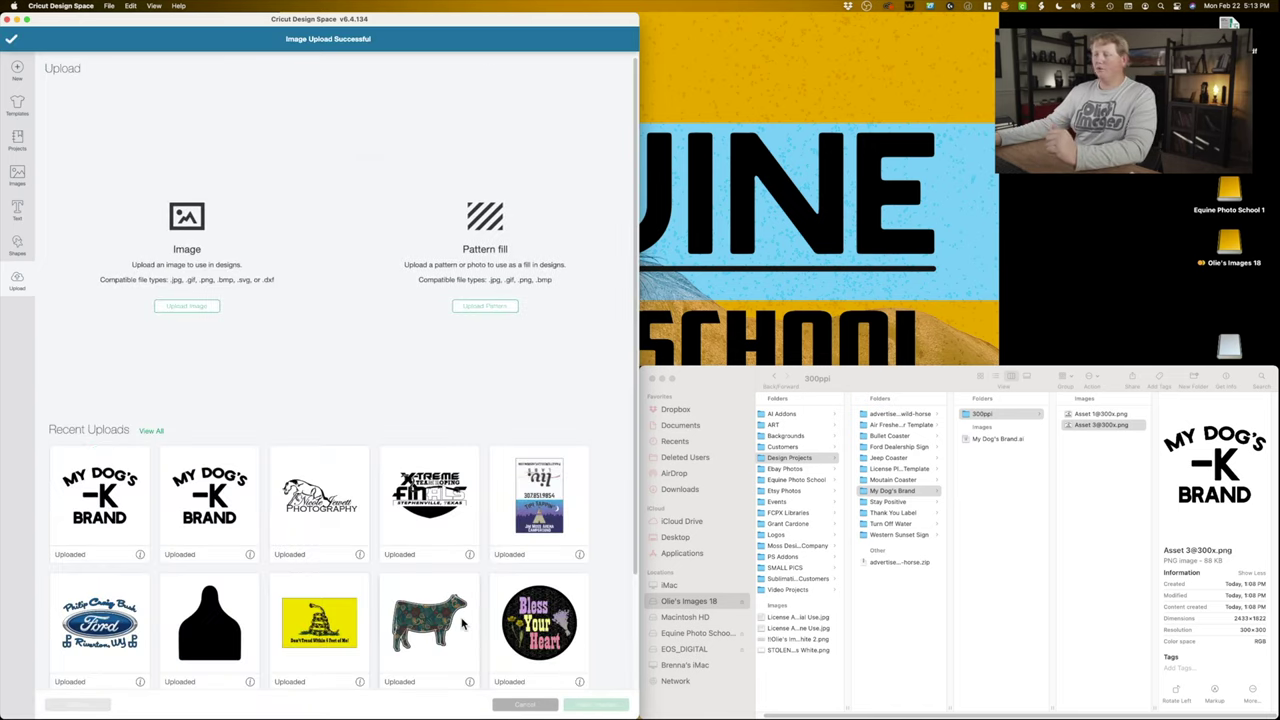
{"action": "left_click", "coordinate": [102, 498]}
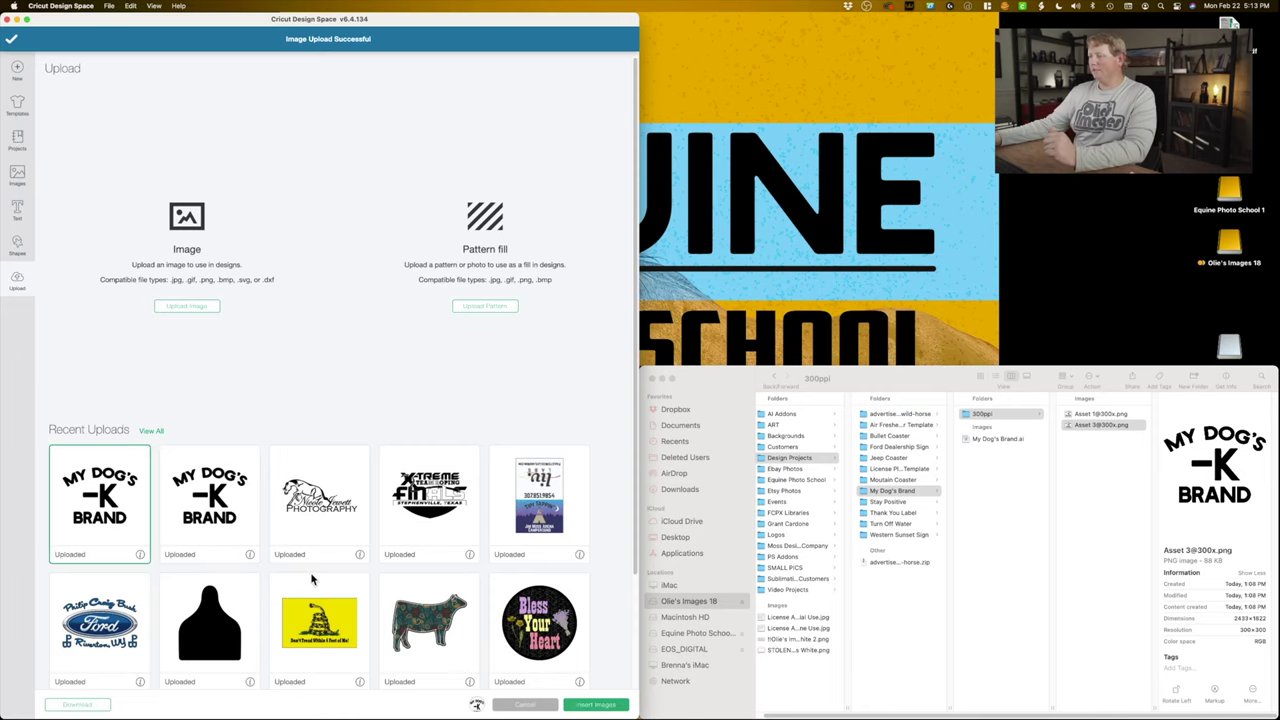
{"action": "left_click", "coordinate": [595, 706]}
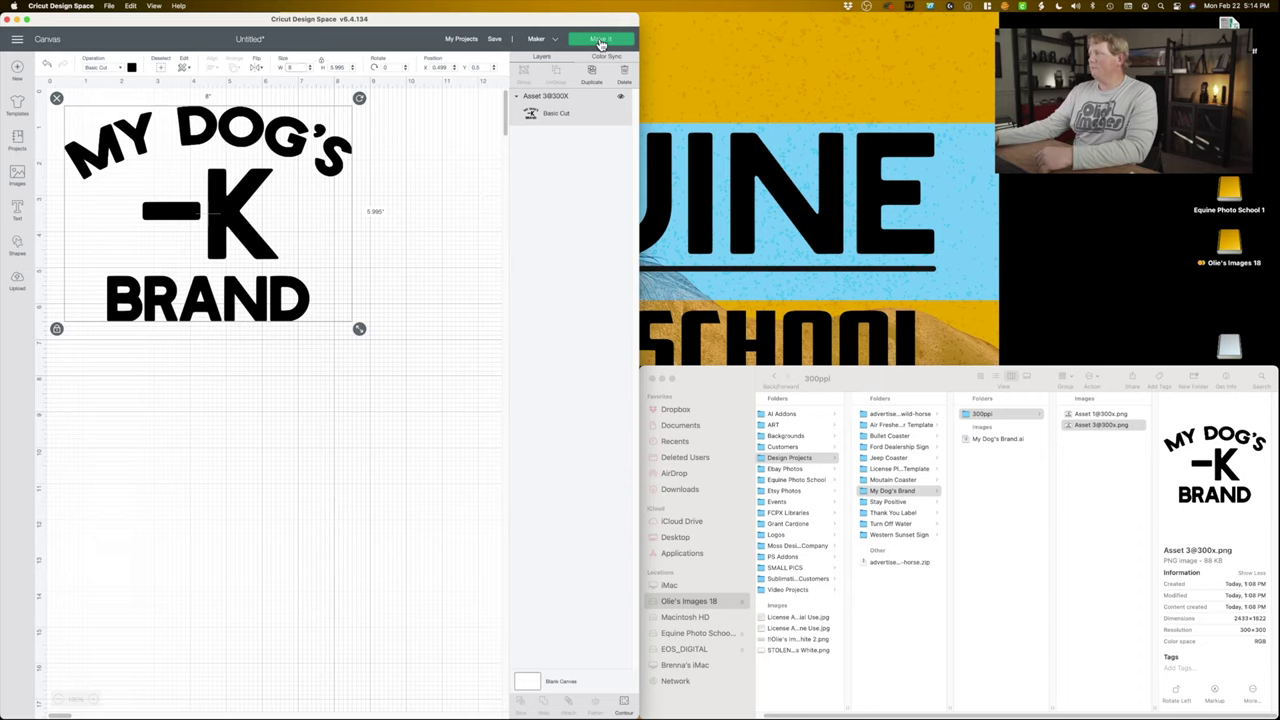
- On the 12 x 12 mat, nudge the design slightly, turn Mirror on, and continue to cutting
{"action": "left_click", "coordinate": [600, 40]}
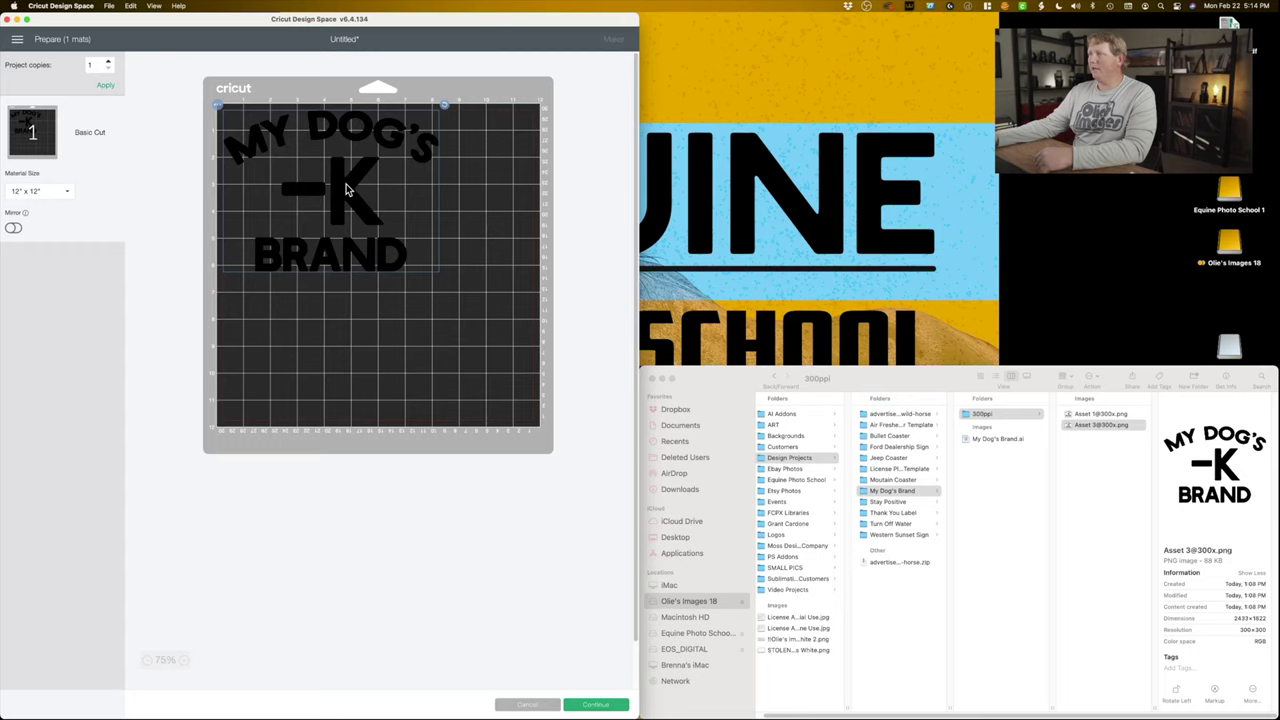
{"action": "left_click_drag", "start_coordinate": [342, 190], "coordinate": [350, 197]}
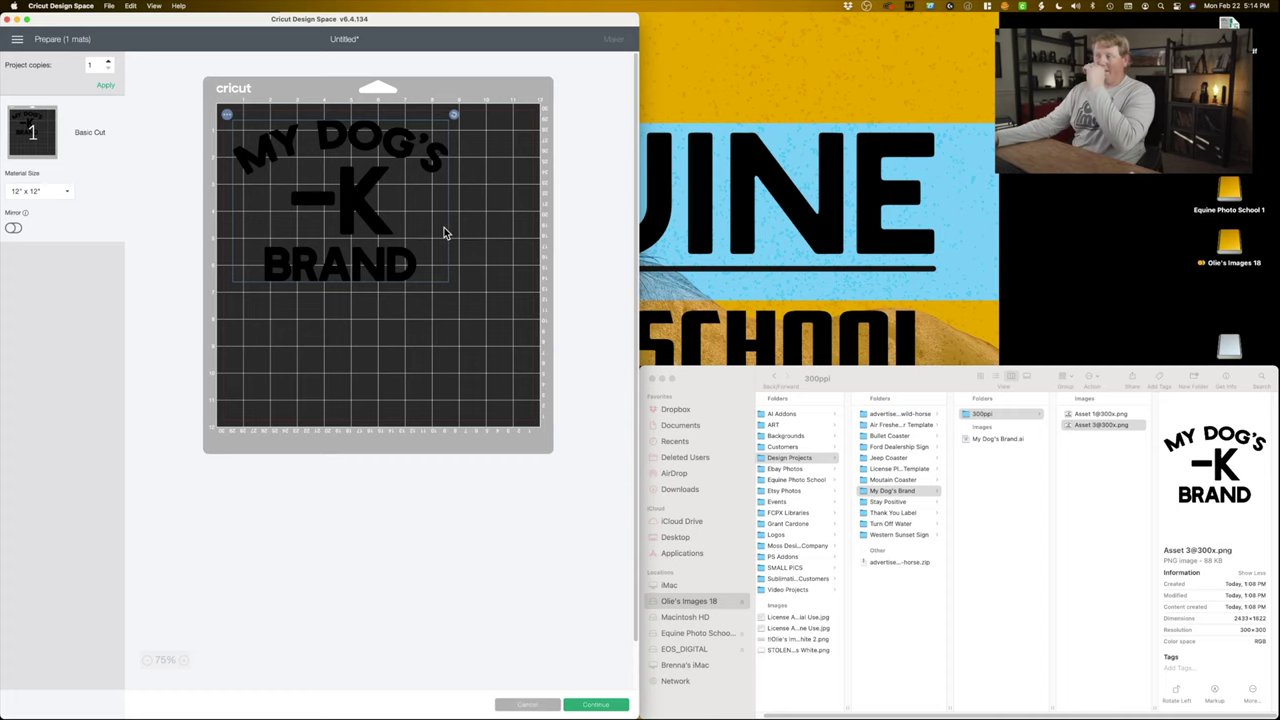
{"action": "left_click", "coordinate": [14, 229]}
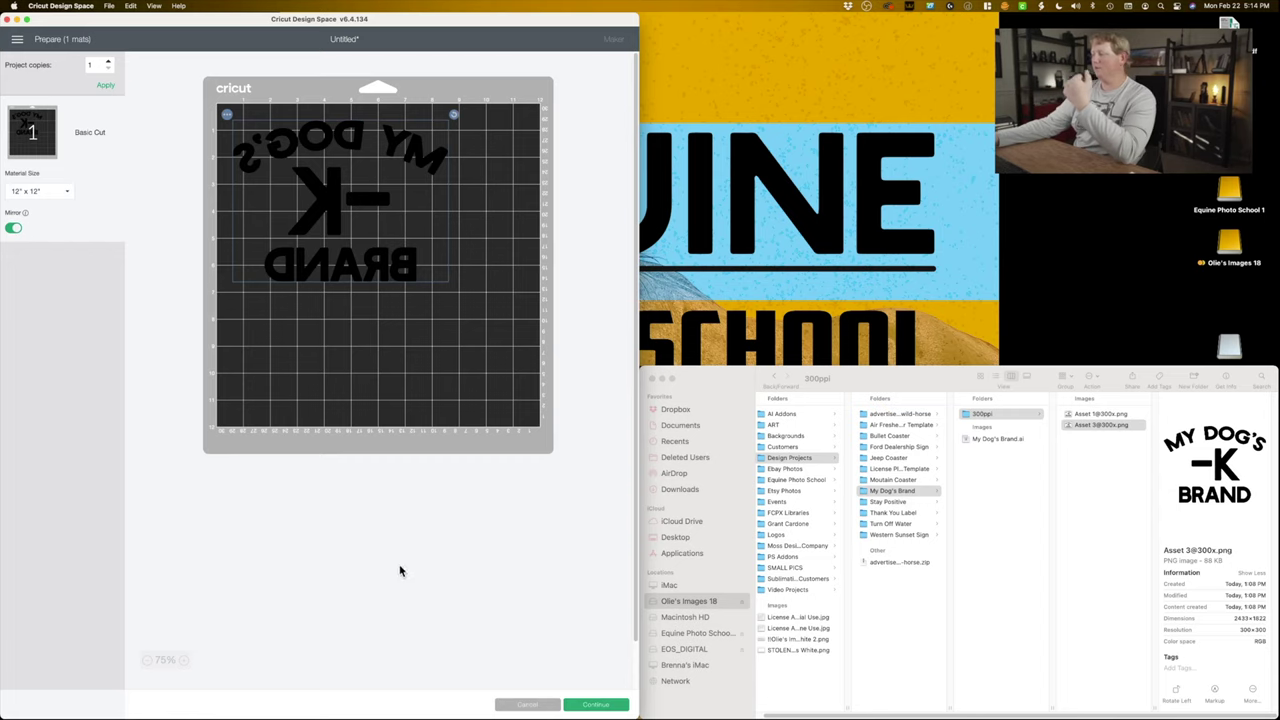
{"action": "left_click", "coordinate": [596, 705]}
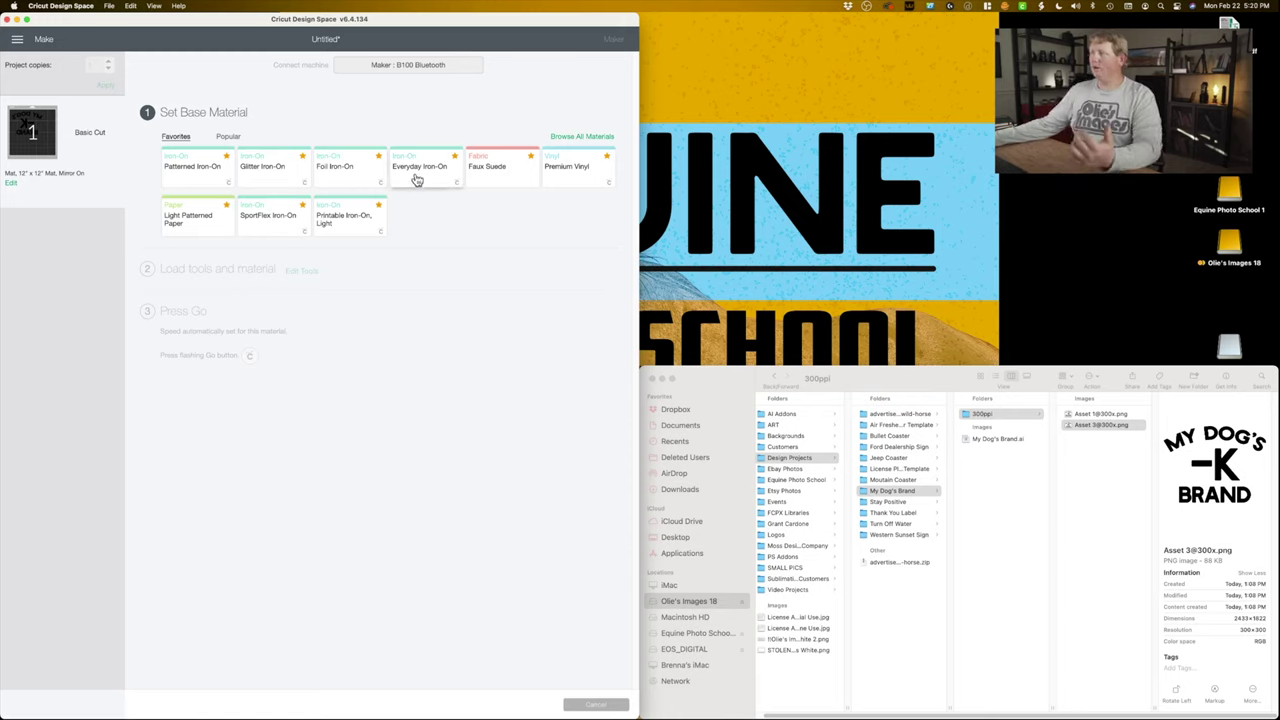
- Set the base material to Everyday Iron-On, using the Iron-On filter, with pressure left at Default
{"action": "left_click", "coordinate": [571, 141]}
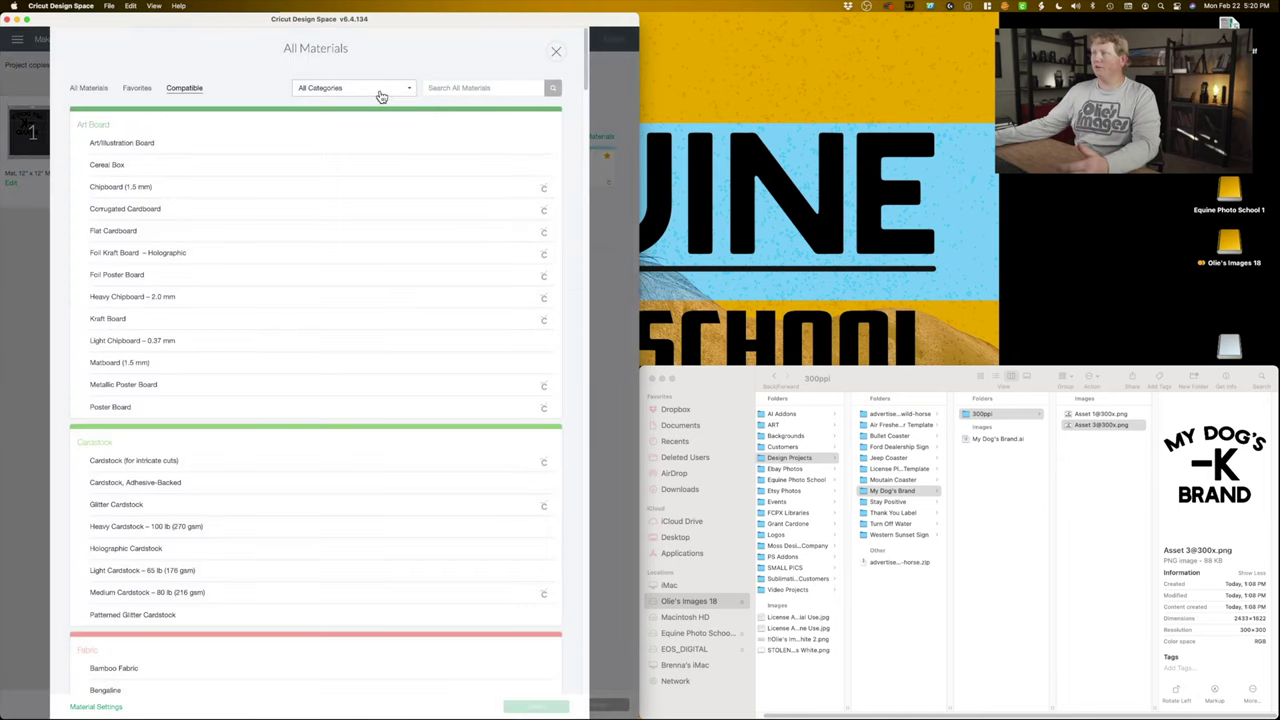
{"action": "left_click", "coordinate": [380, 91]}
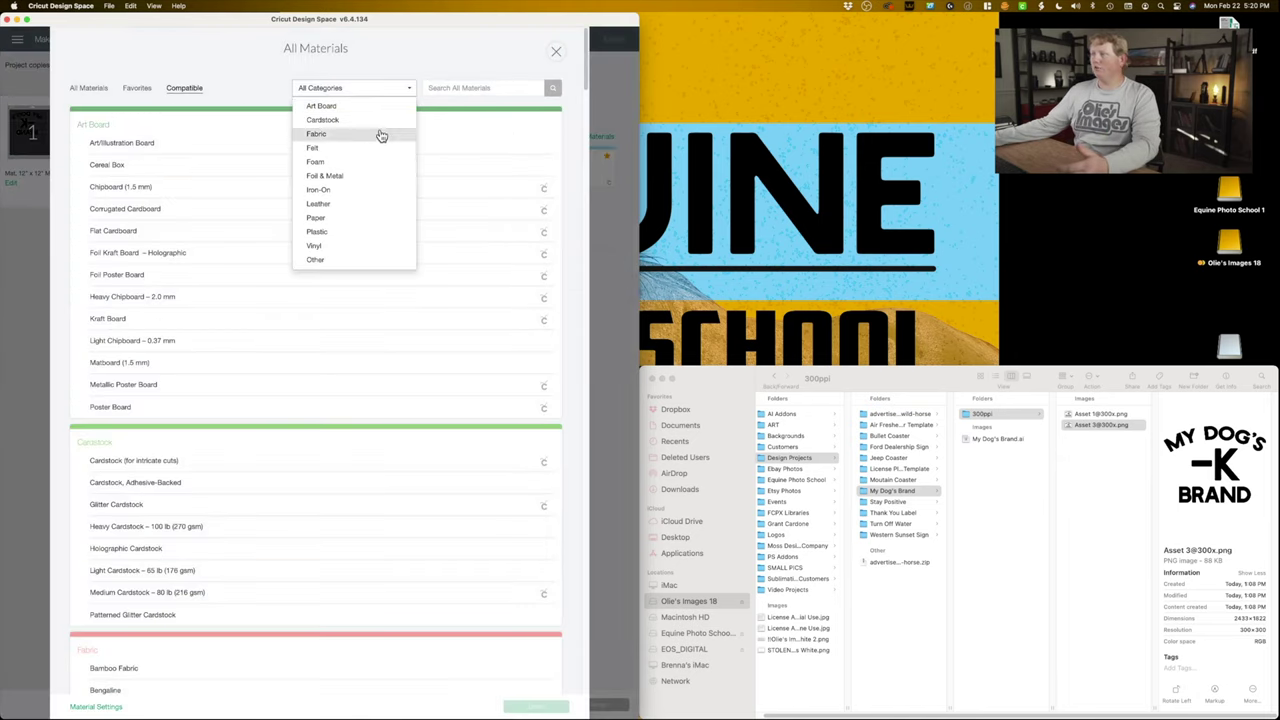
{"action": "left_click", "coordinate": [367, 196]}
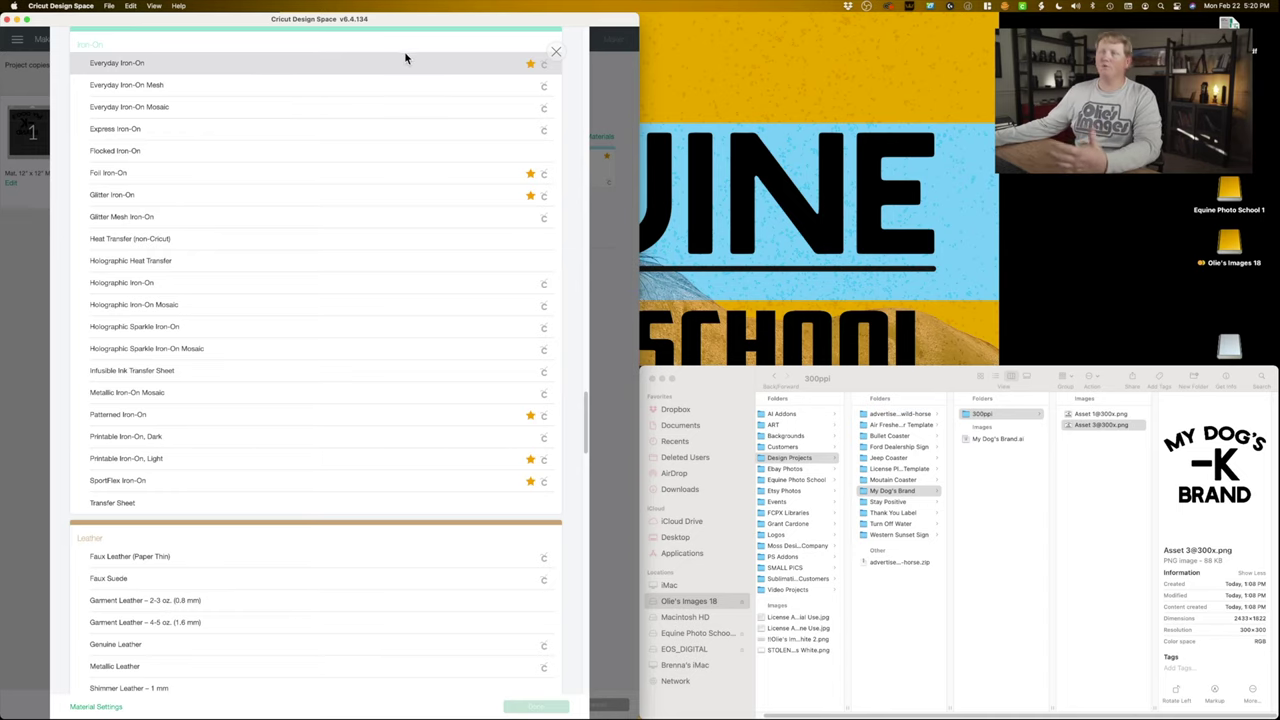
{"action": "left_click", "coordinate": [555, 51]}
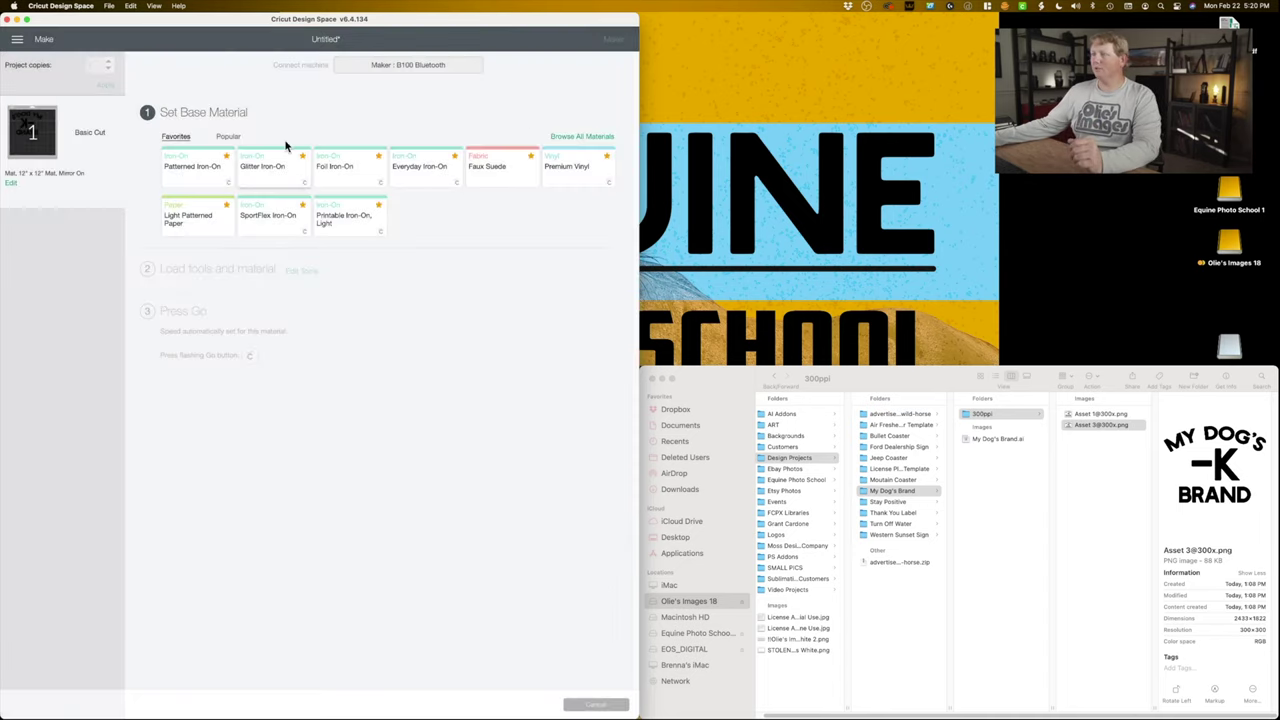
{"action": "left_click", "coordinate": [418, 166]}
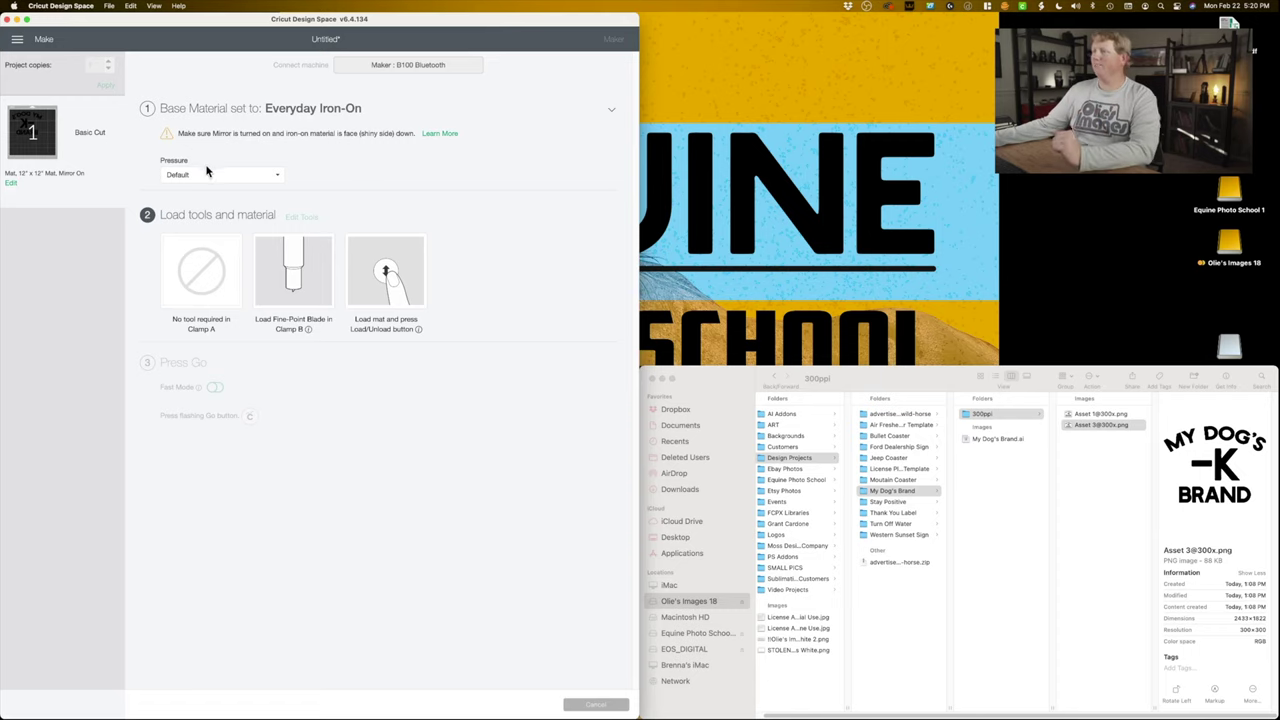
{"action": "left_click", "coordinate": [210, 177]}
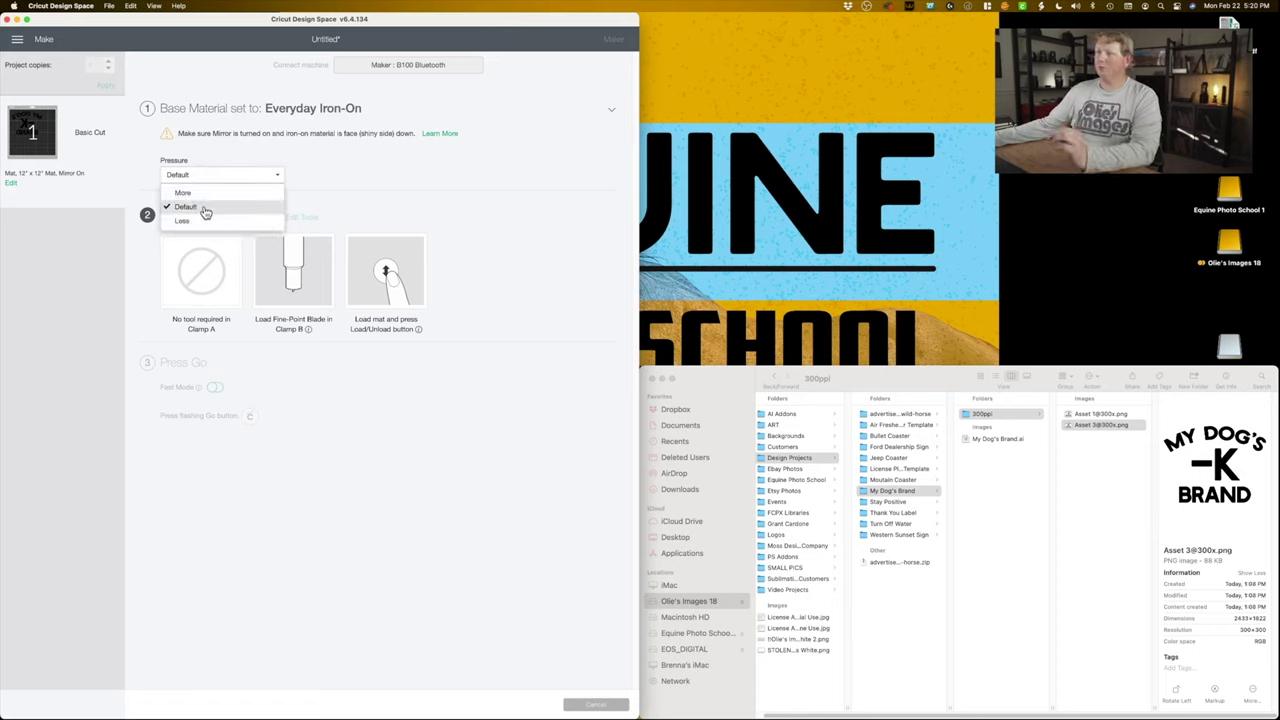
{"action": "left_click", "coordinate": [360, 185]}
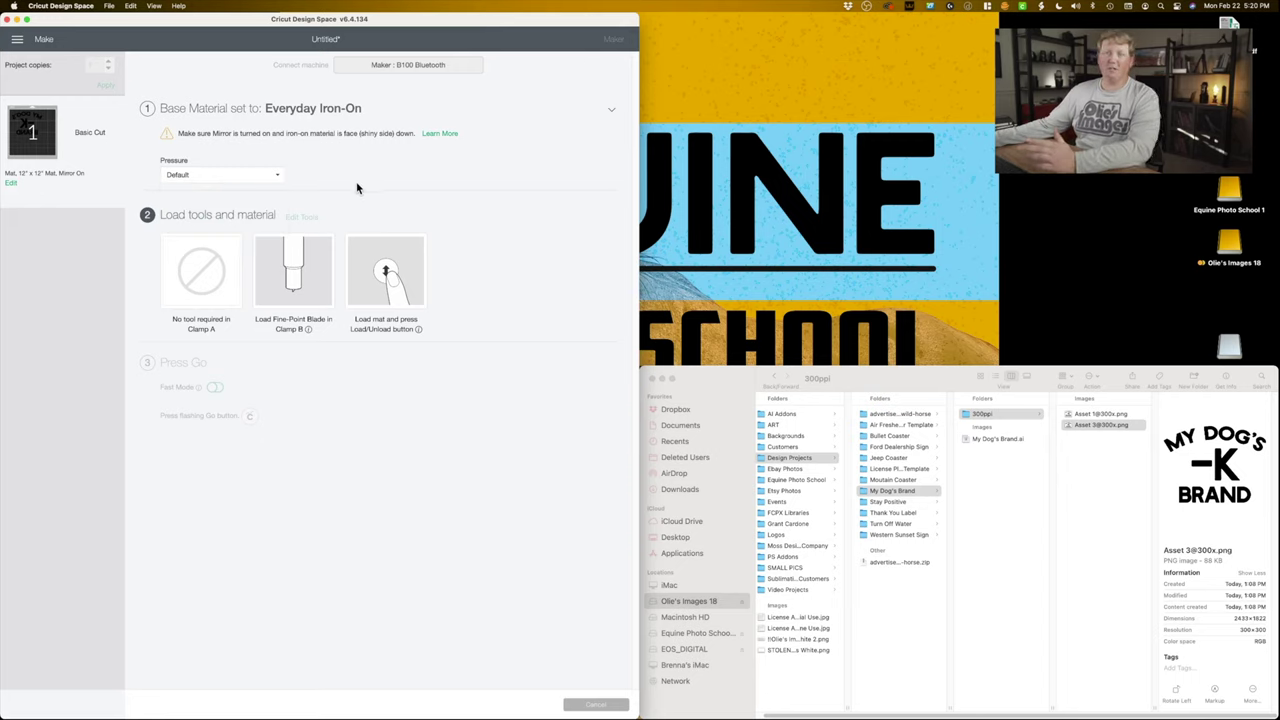